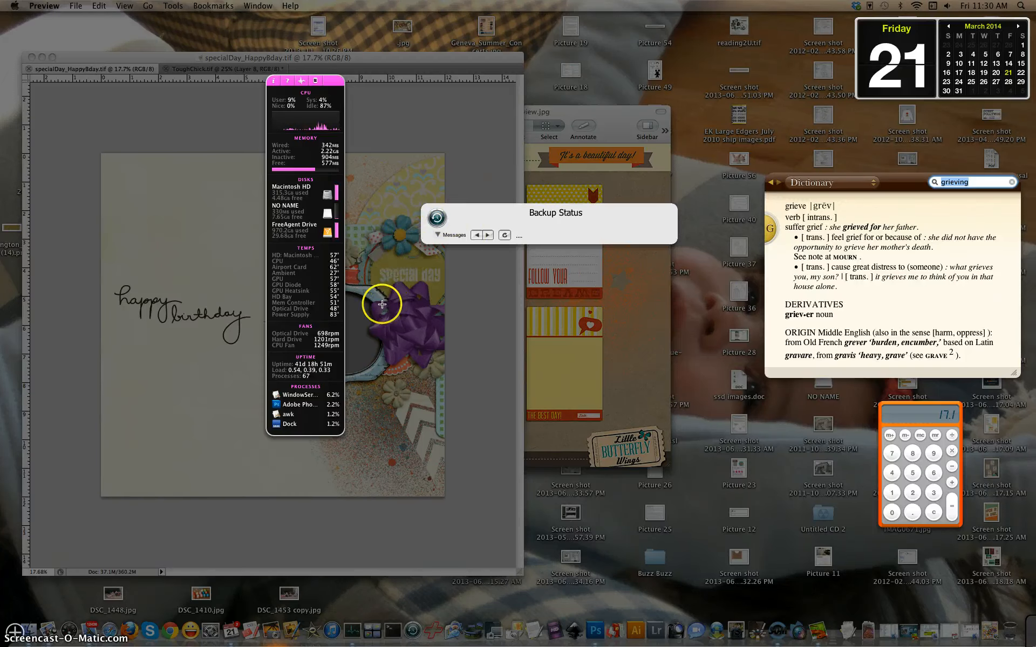
Clear away the desktop widgets and the open preview images, and switch to specialDay_HappyBday.tif in Photoshop
left_click(701, 312)
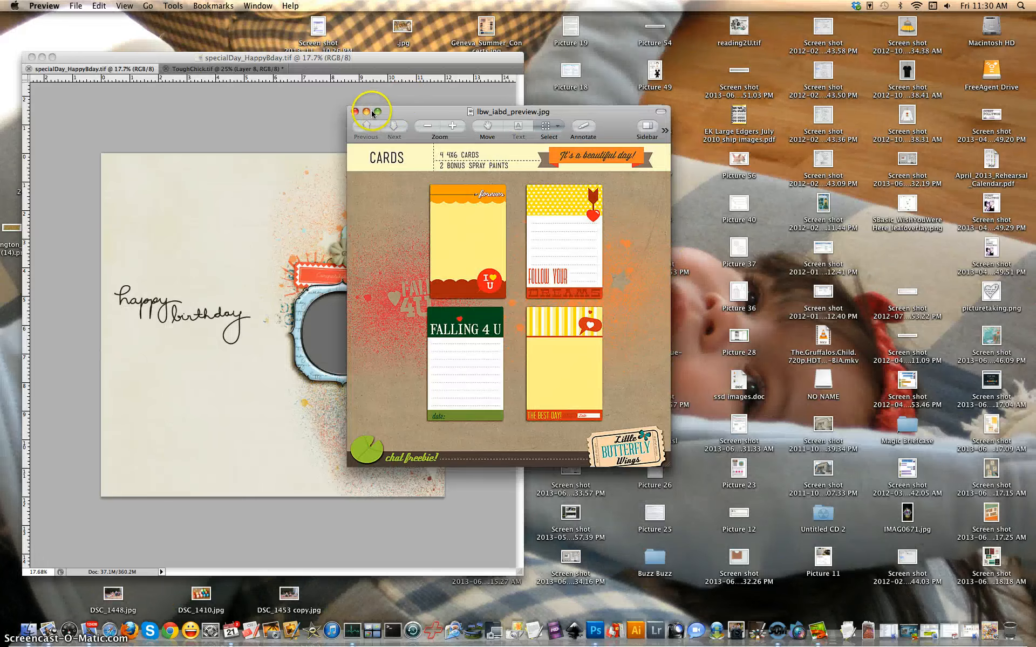
left_click(389, 124)
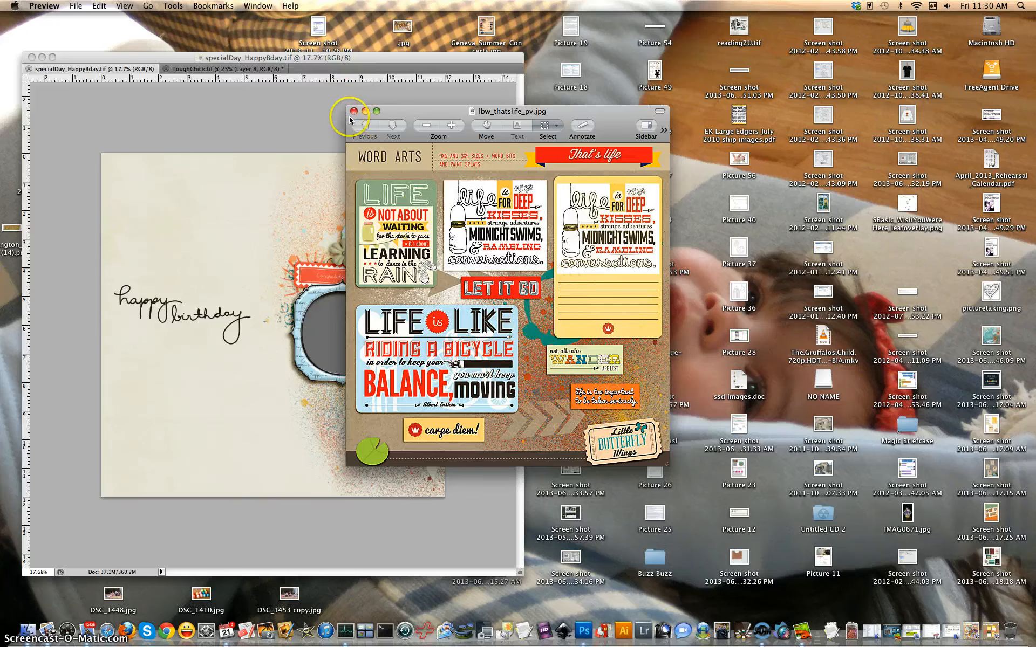
left_click(365, 111)
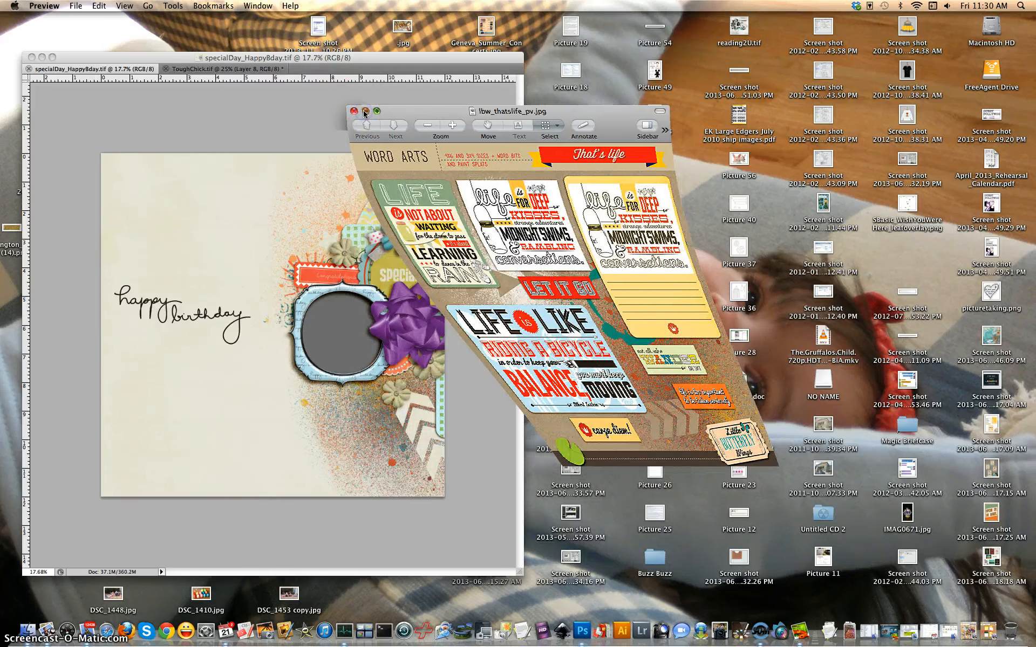
left_click(335, 107)
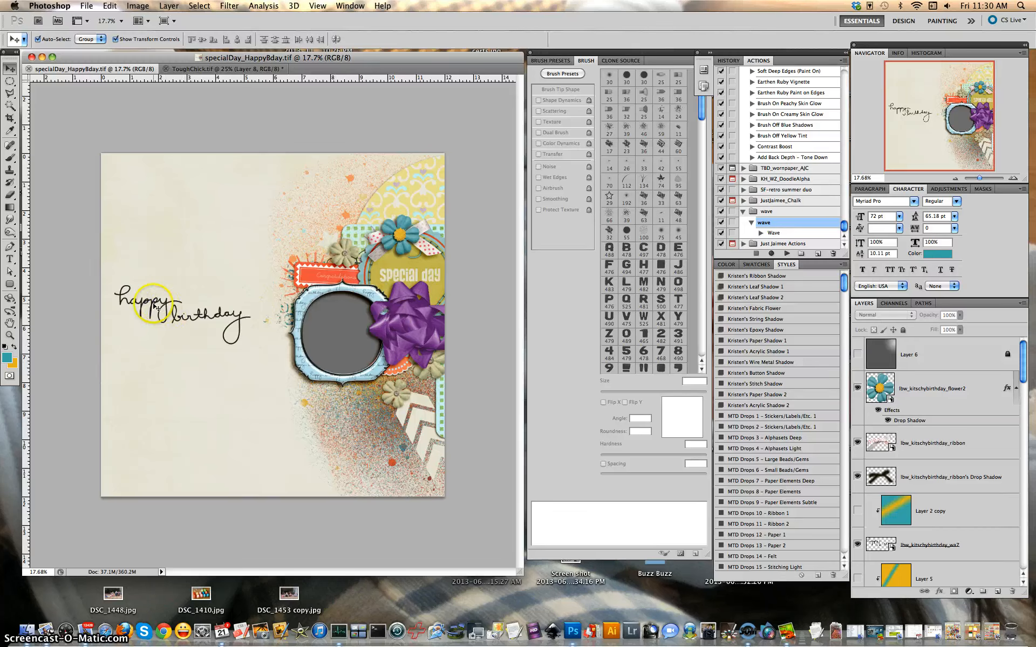
Activate the Gradient tool instead of the Paint Bucket and add a new empty layer above Layer 6
left_click(9, 212)
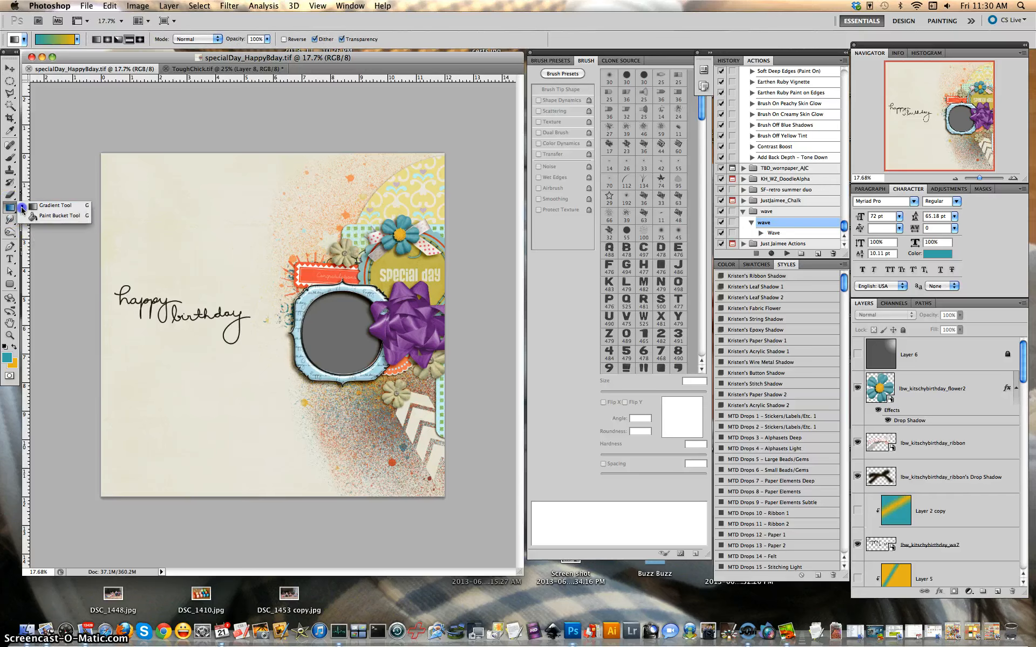
left_click(9, 209)
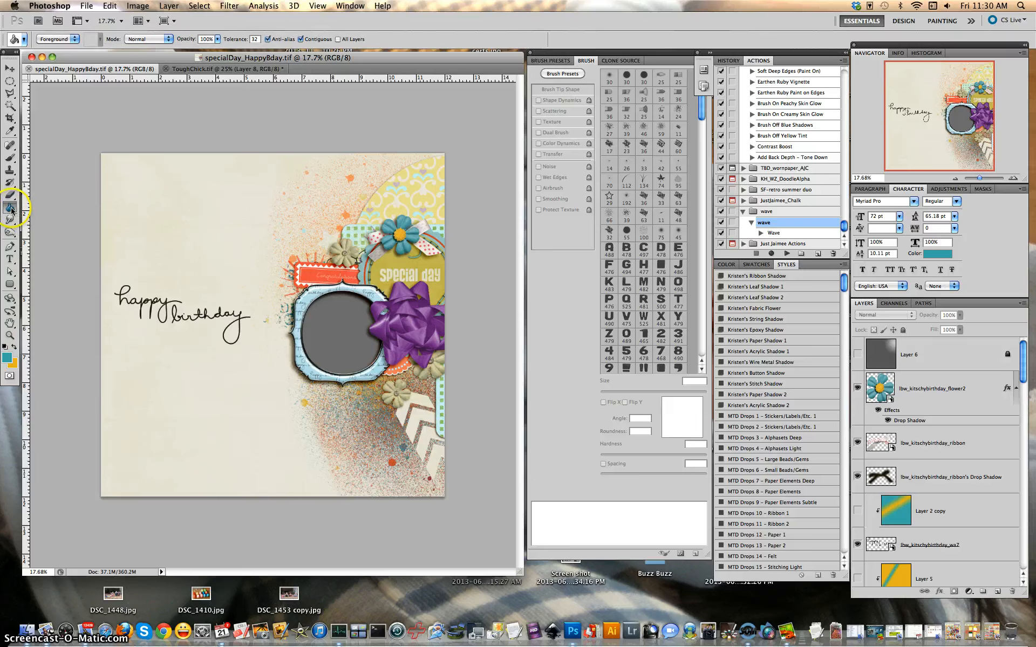
left_click(10, 210)
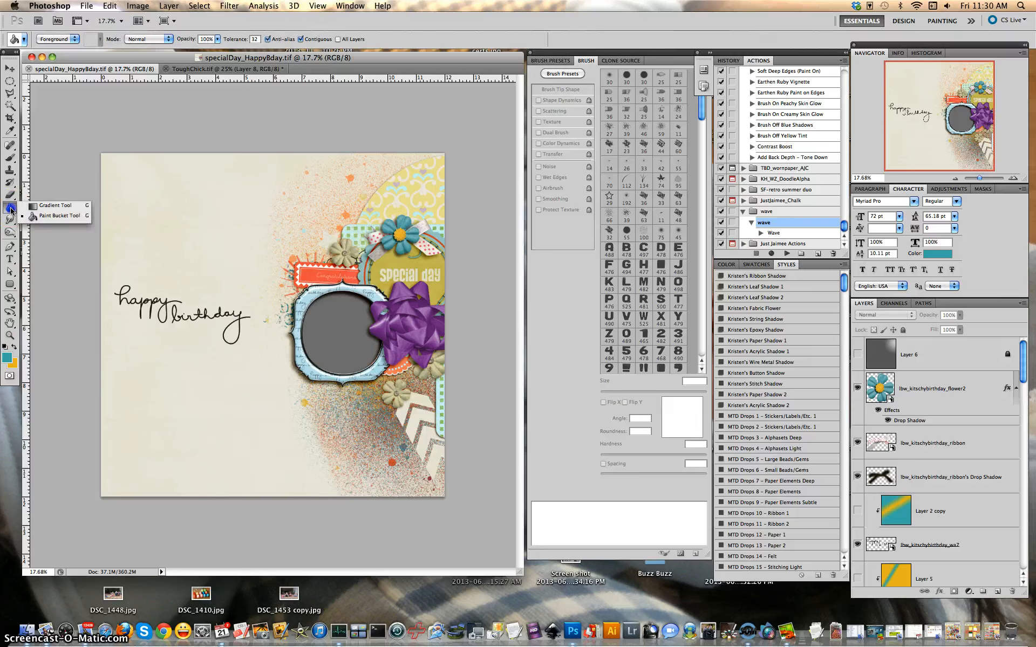
left_click(53, 207)
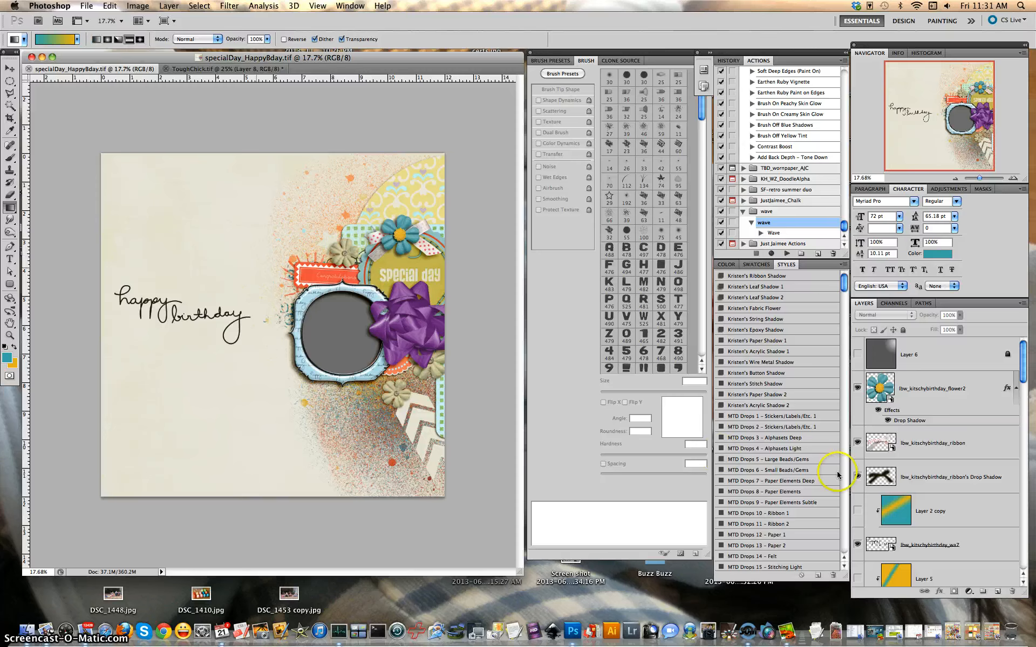
left_click(939, 358)
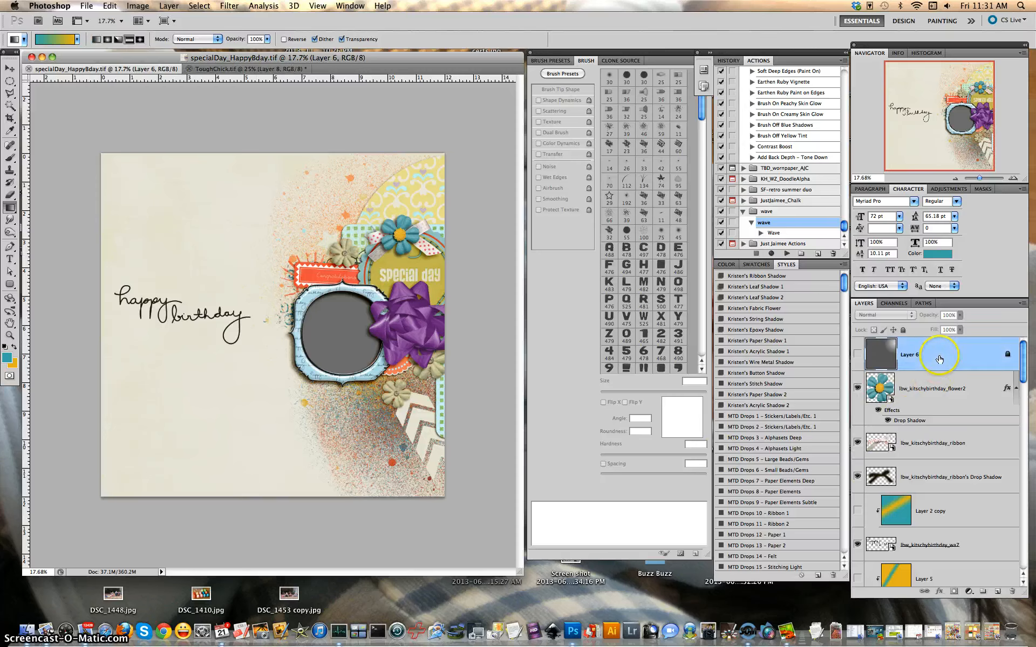
left_click(997, 591)
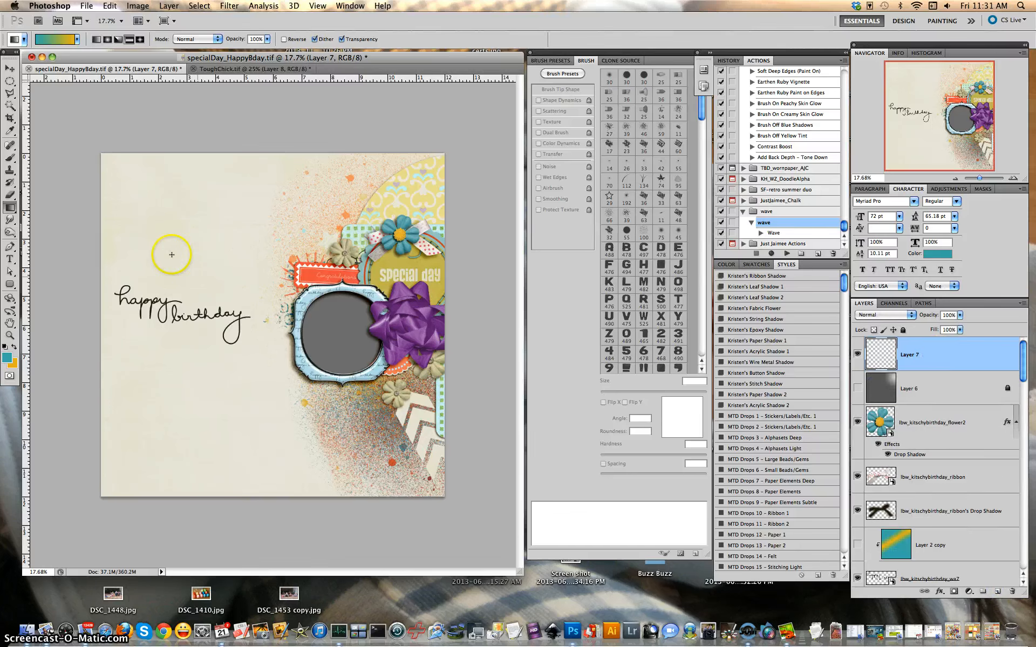
Try a wide reflected teal-to-gold gradient running horizontally across the new layer, and undo it
left_click_drag(168, 223, 336, 221)
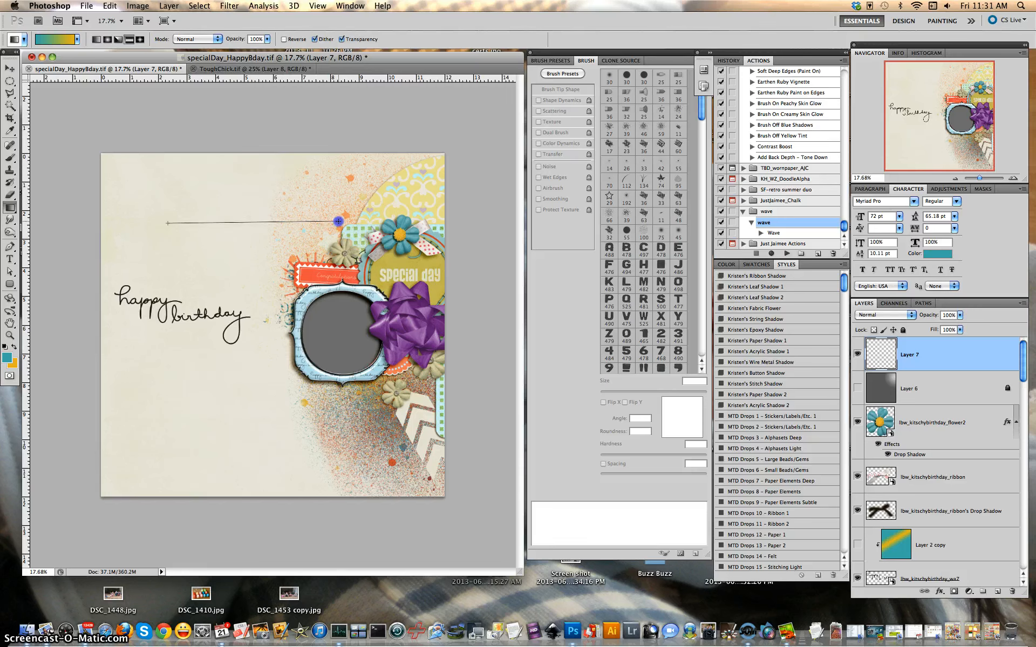
left_click_drag(339, 221, 339, 221)
left_click_drag(339, 221, 338, 221)
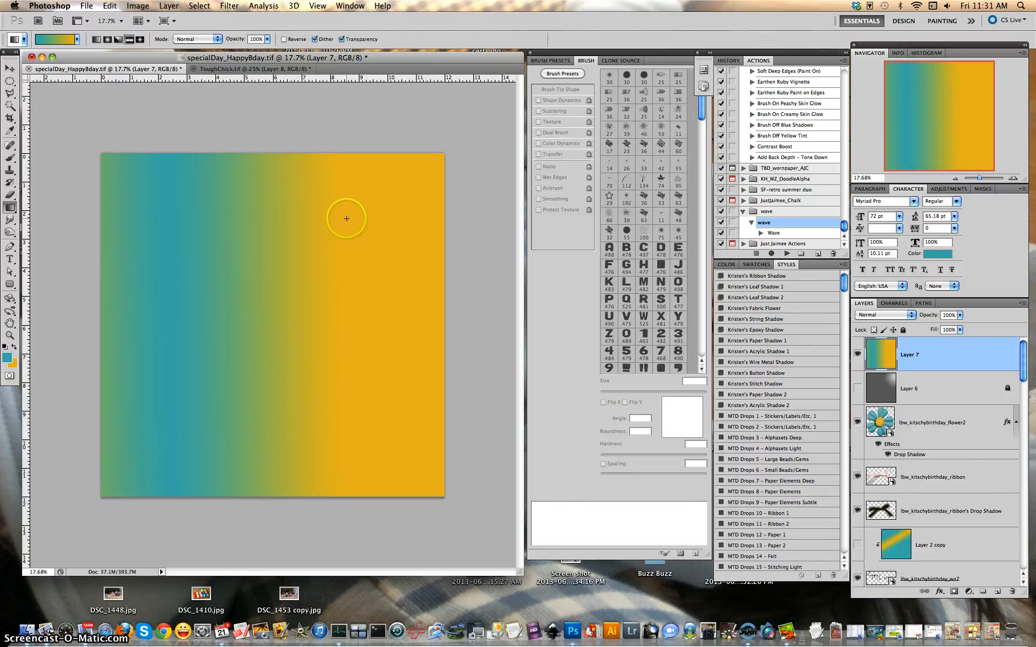
key("super+z")
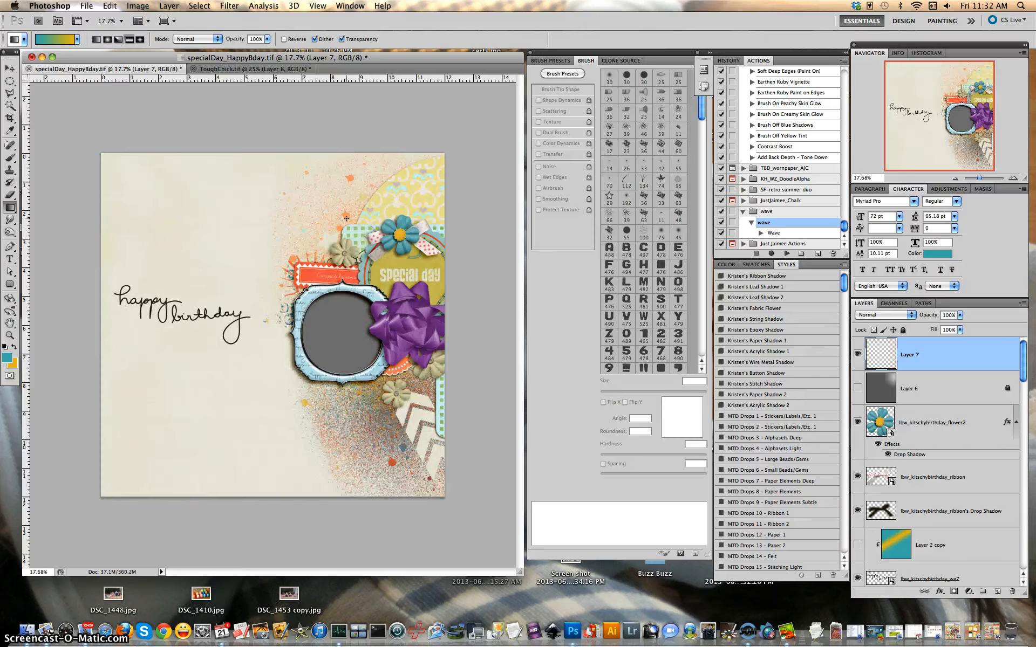
Try a very short horizontal reflected gradient that makes a narrow teal band on gold, and undo it
left_click_drag(210, 197, 210, 197)
left_click_drag(228, 197, 228, 197)
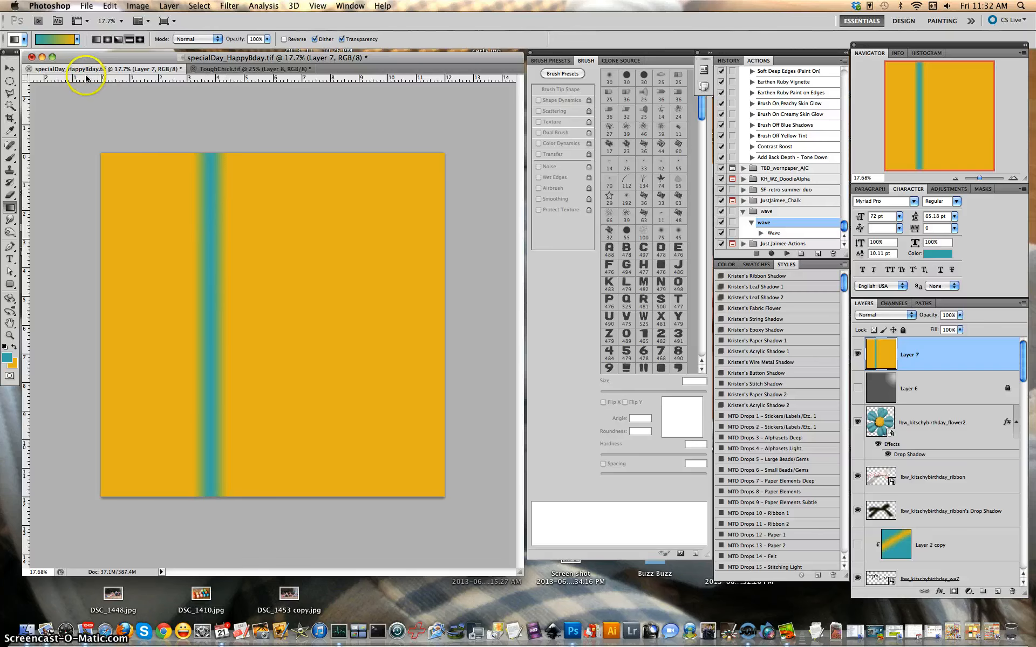
key("super+z")
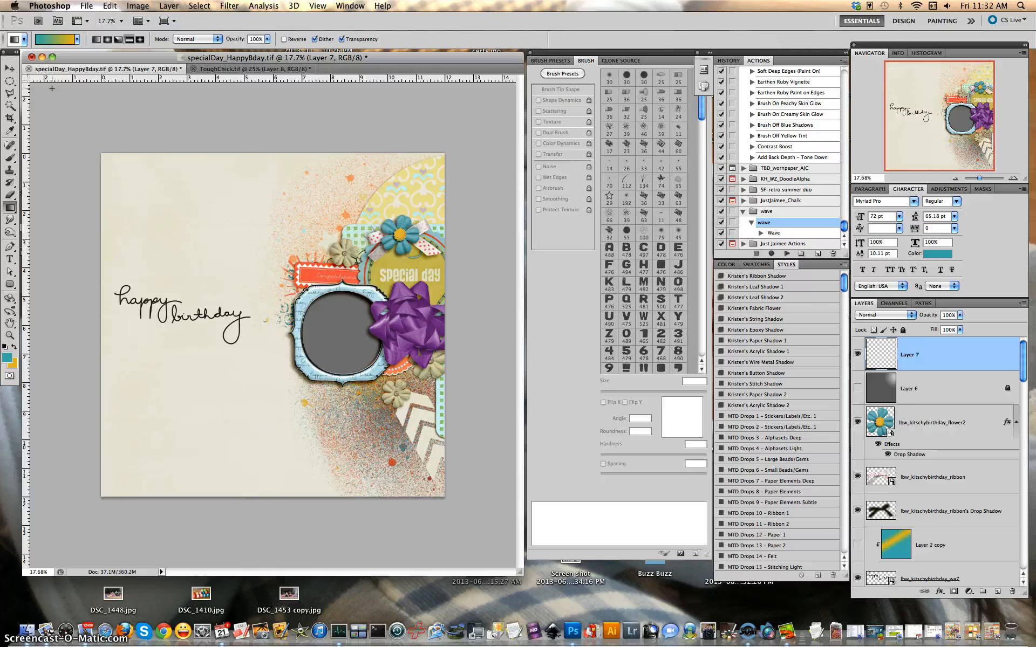
Try the linear gradient style on the empty layer, once horizontally and once vertically, undoing each fill
left_click(131, 41)
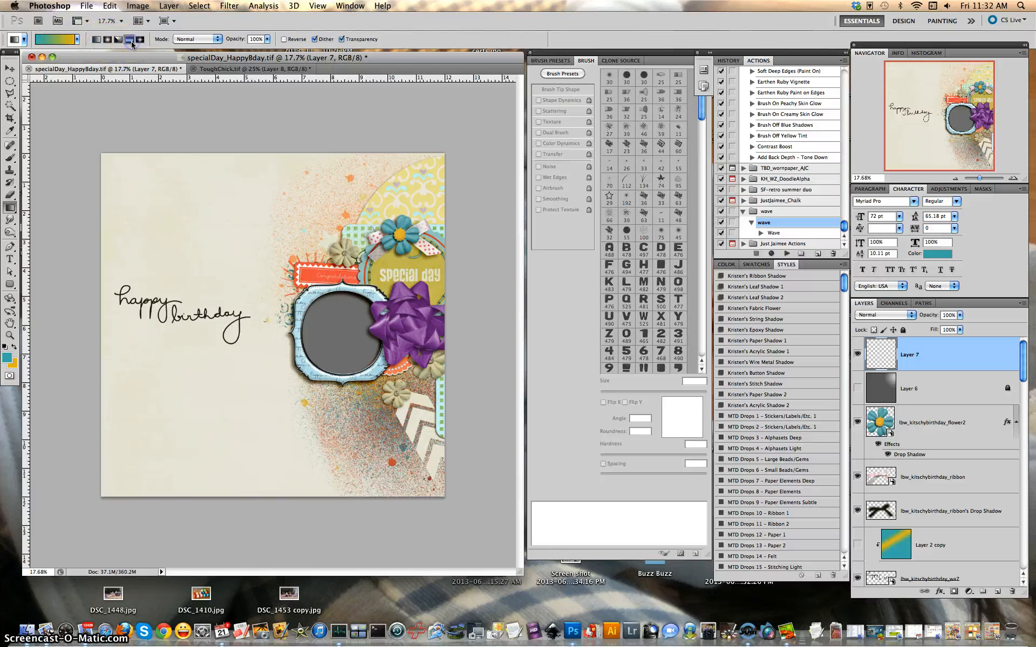
left_click(95, 40)
left_click(129, 41)
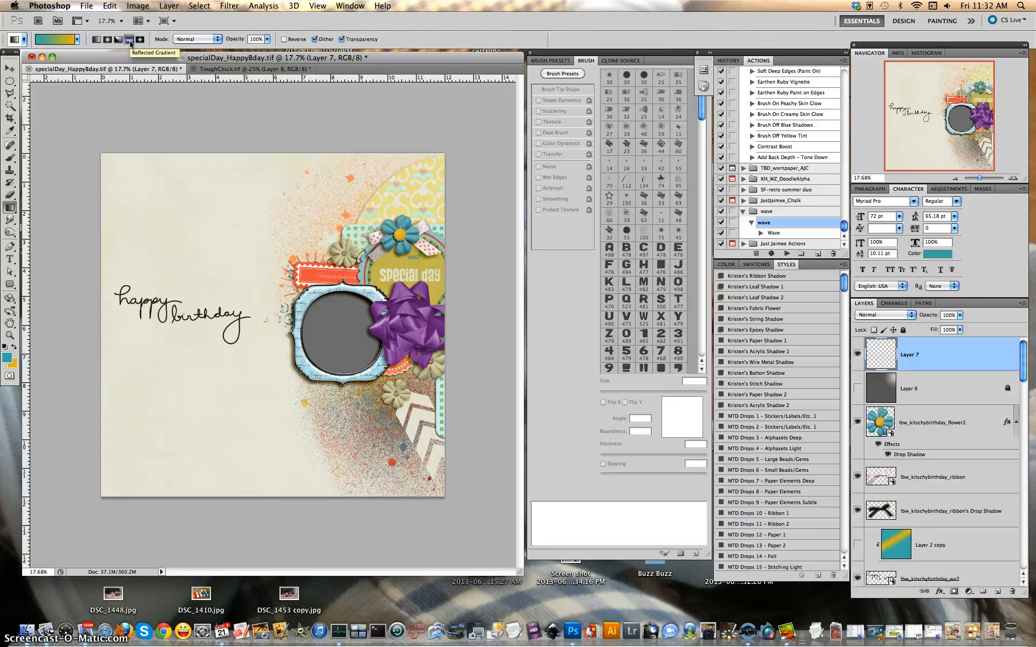
left_click(96, 41)
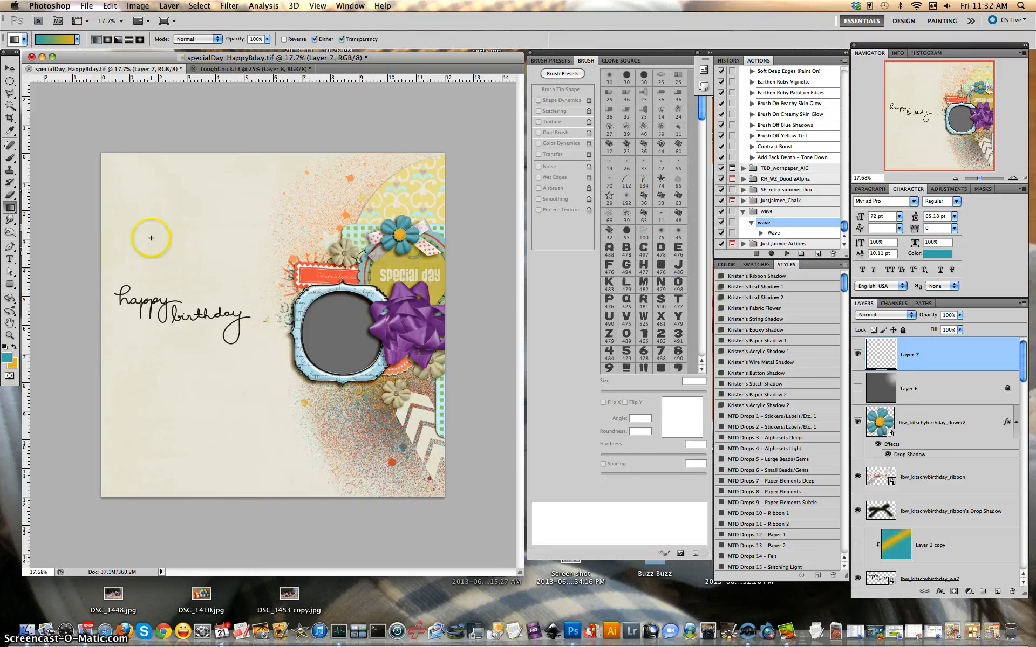
left_click_drag(131, 230, 239, 228)
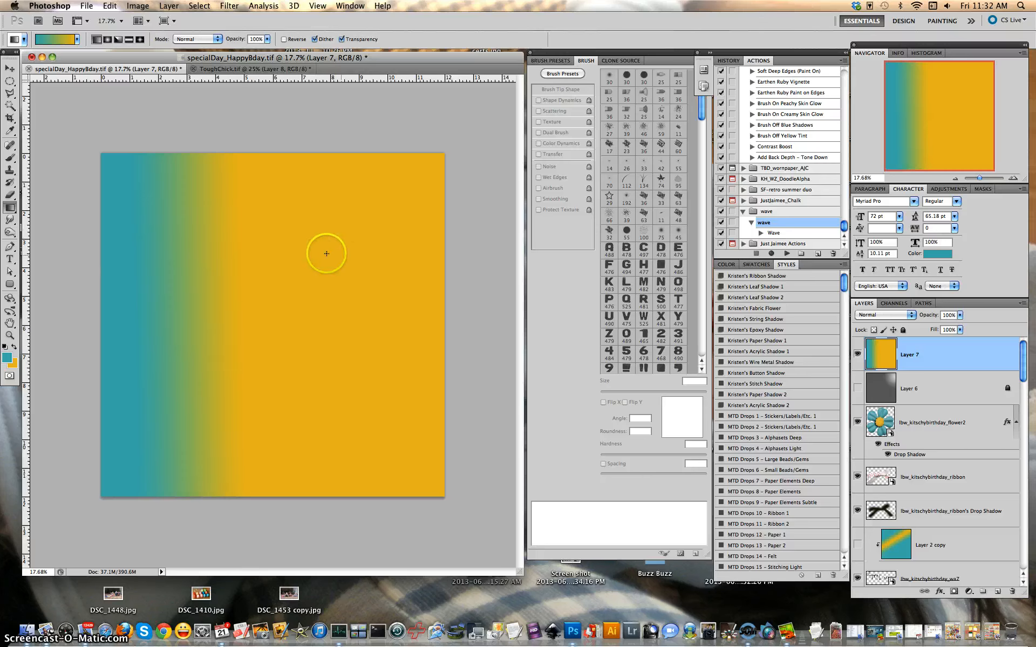
key("super+z")
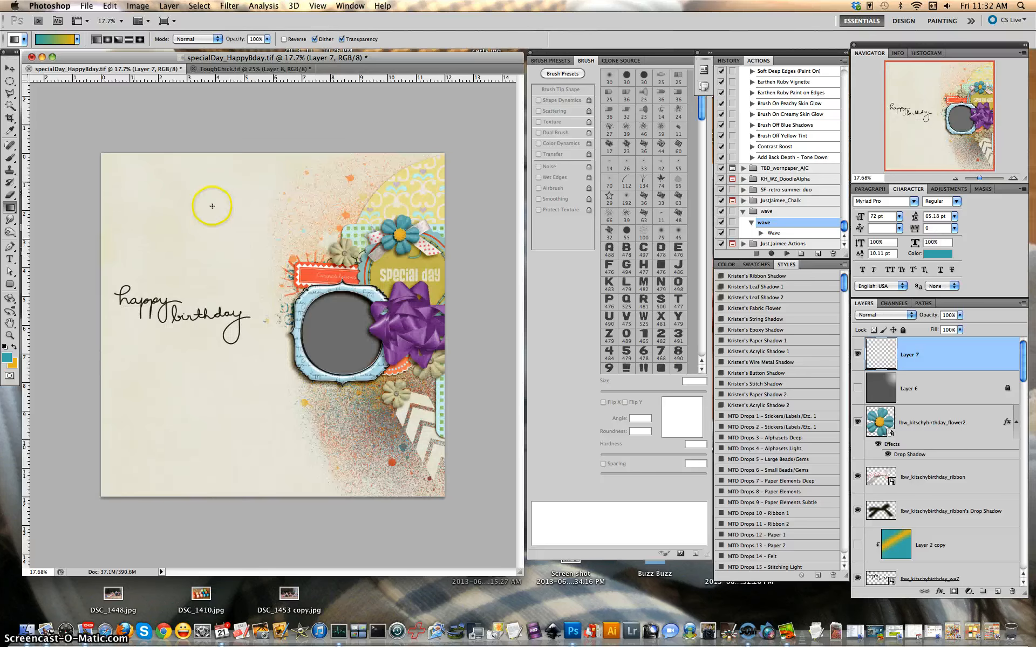
left_click_drag(214, 204, 213, 277)
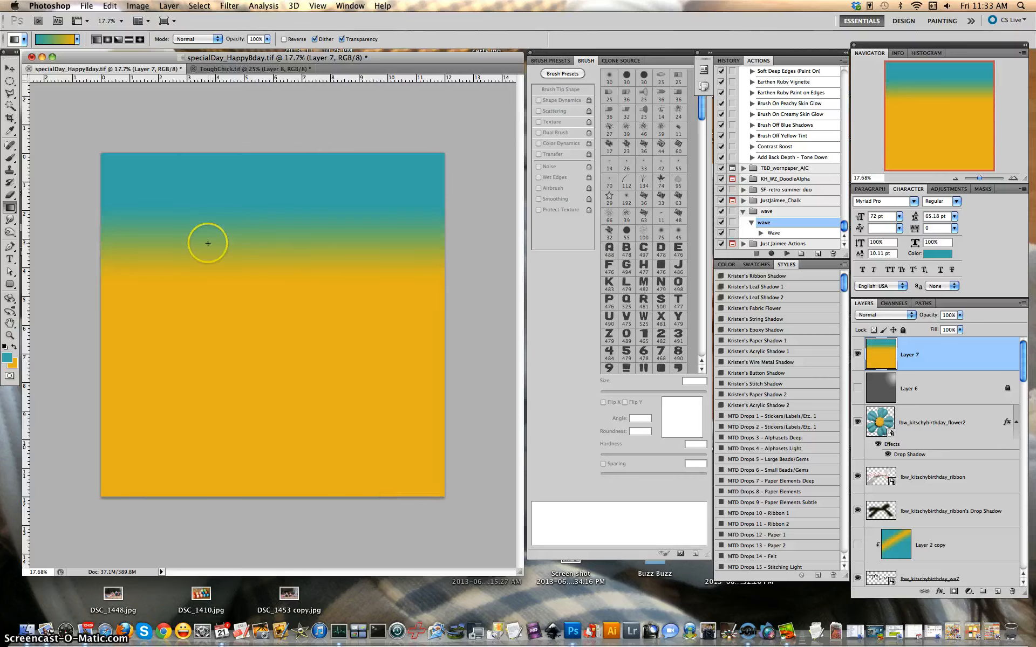
key("super+z")
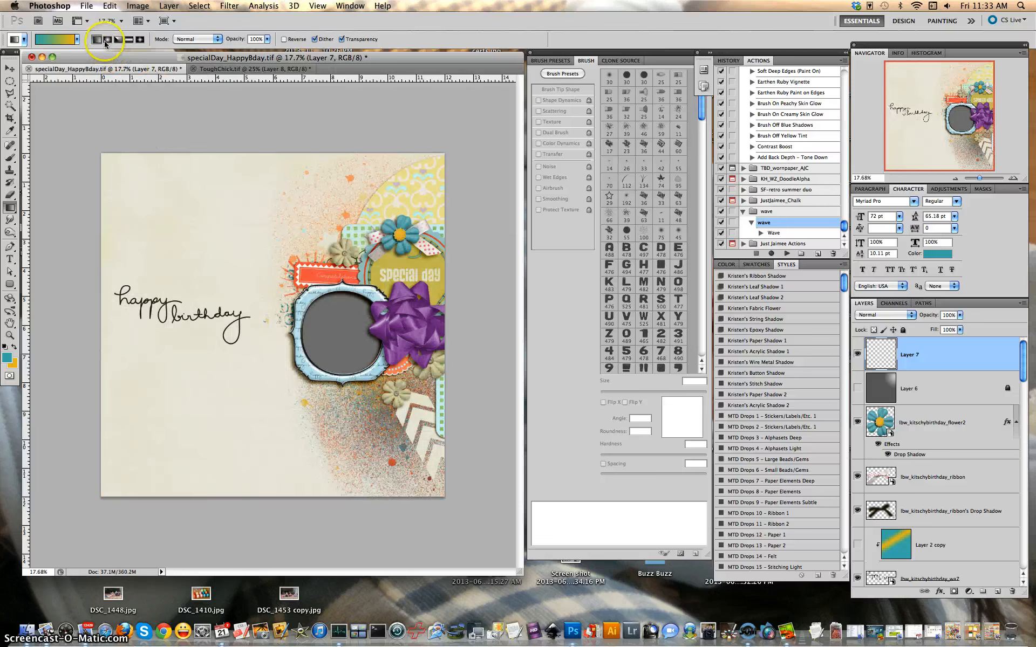
Try a small radial gradient with a teal center in the upper-left part of the canvas, and undo it
left_click(106, 41)
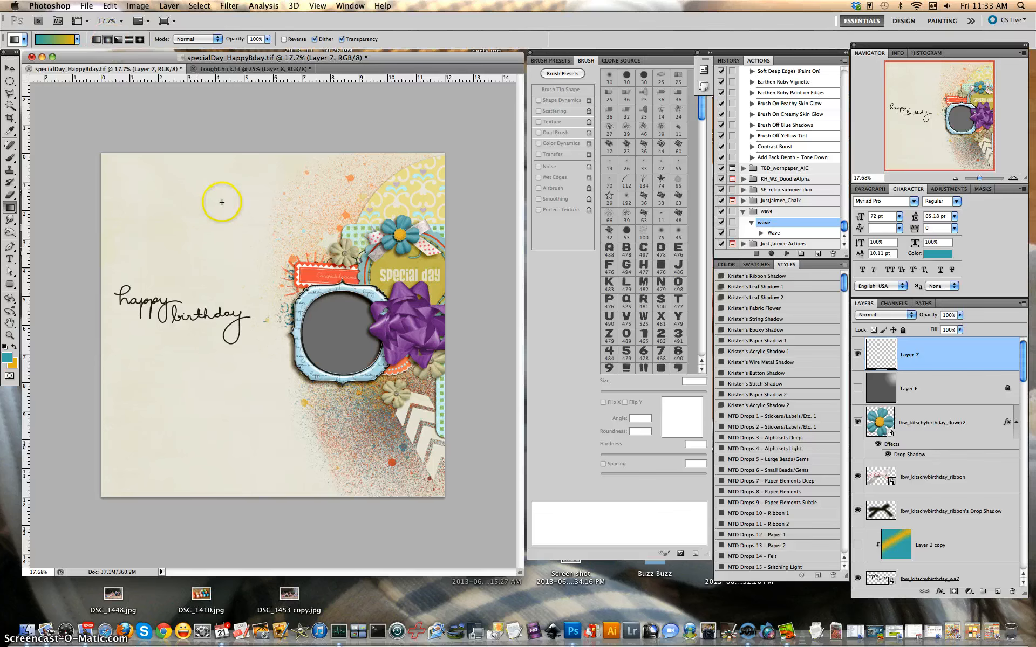
left_click_drag(214, 231, 224, 267)
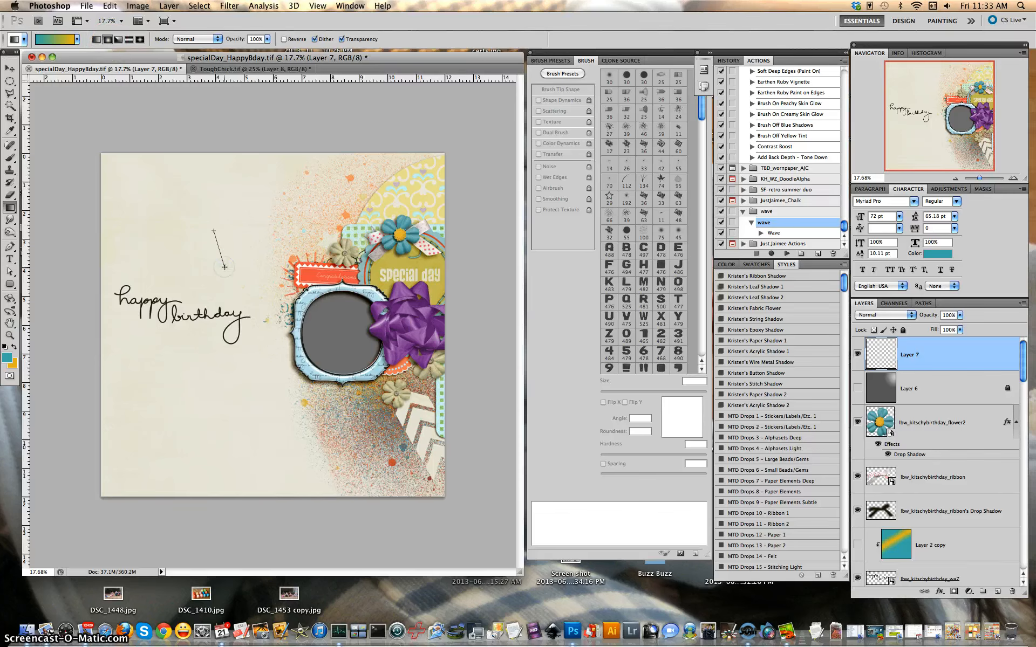
left_click_drag(224, 267, 224, 267)
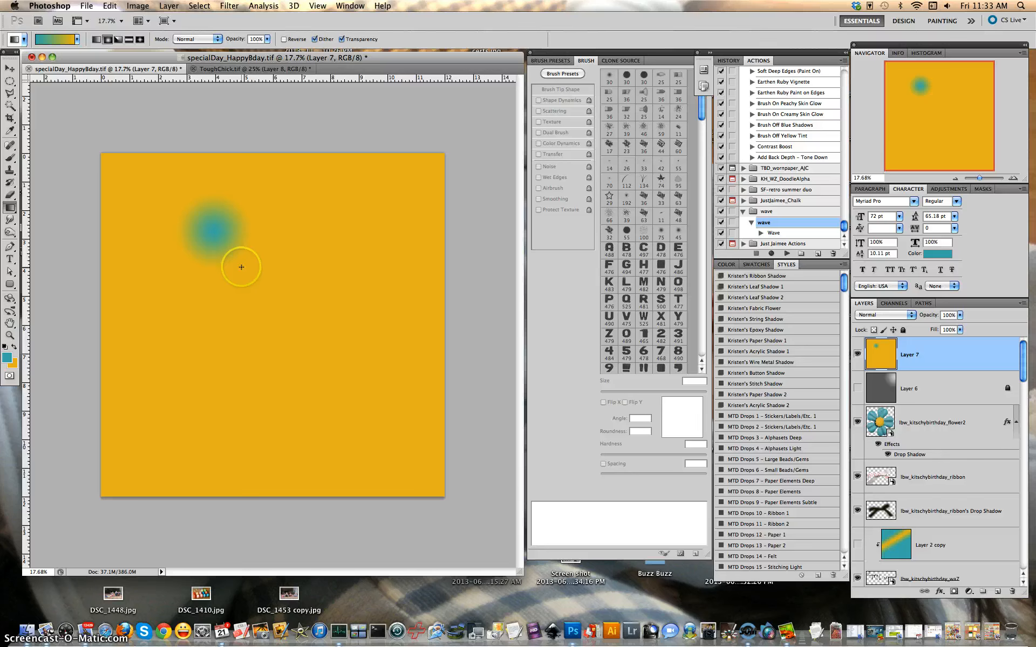
key("super+z")
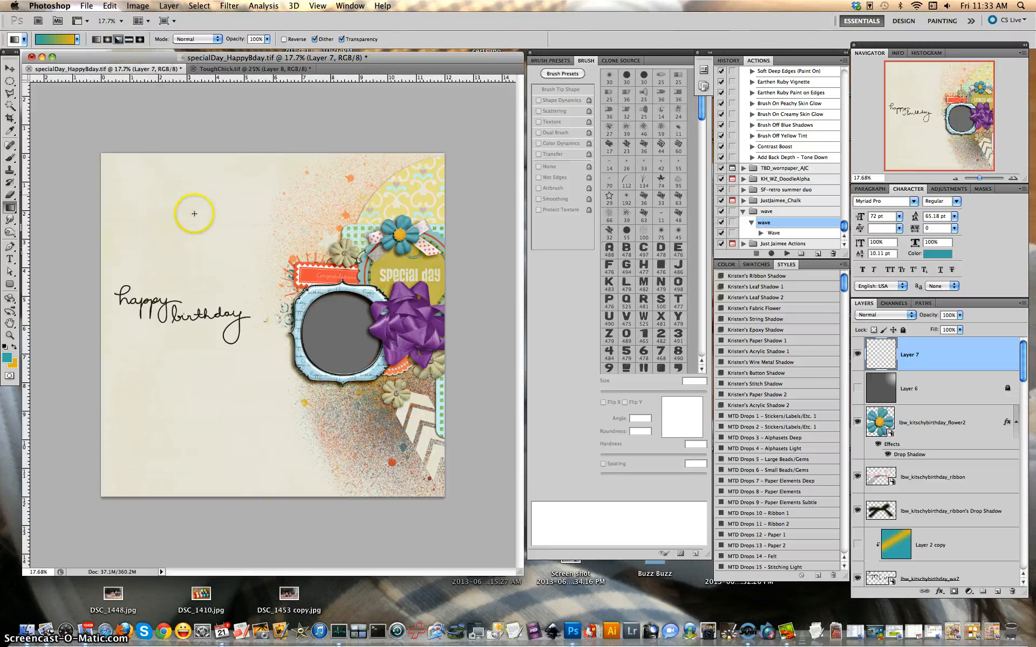
Try an angle gradient drawn diagonally from the canvas's upper-left area toward its lower right, and undo it
left_click(119, 40)
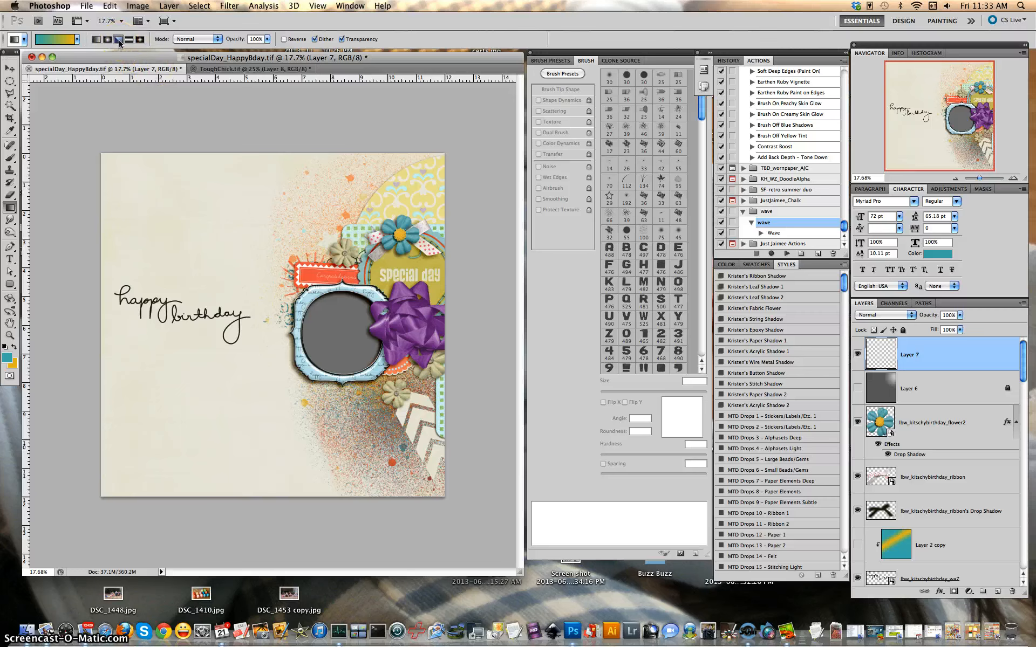
left_click(119, 41)
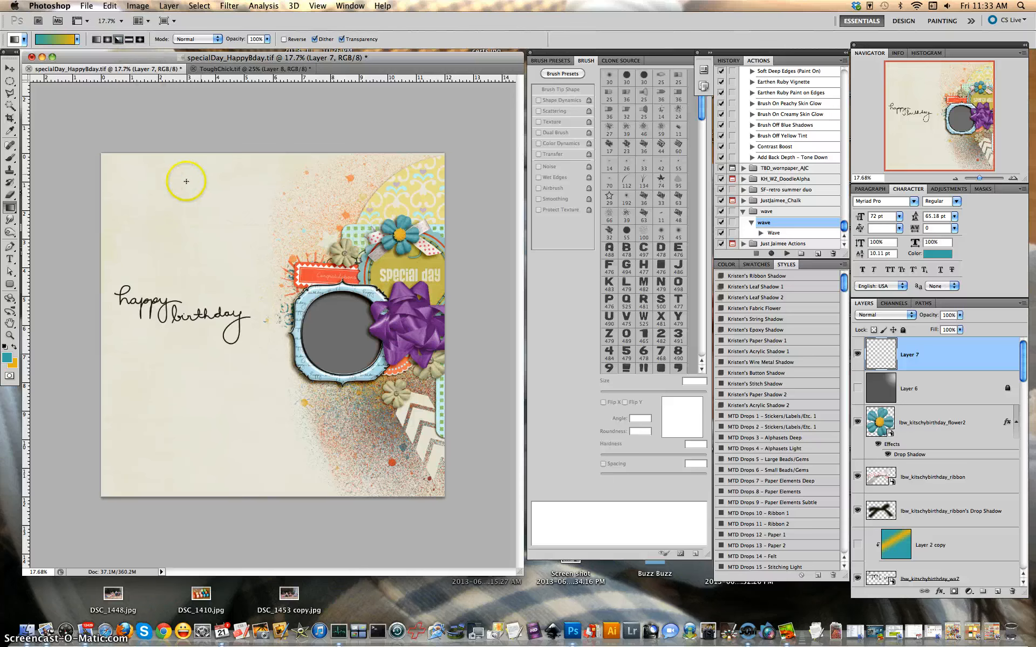
left_click_drag(206, 219, 260, 281)
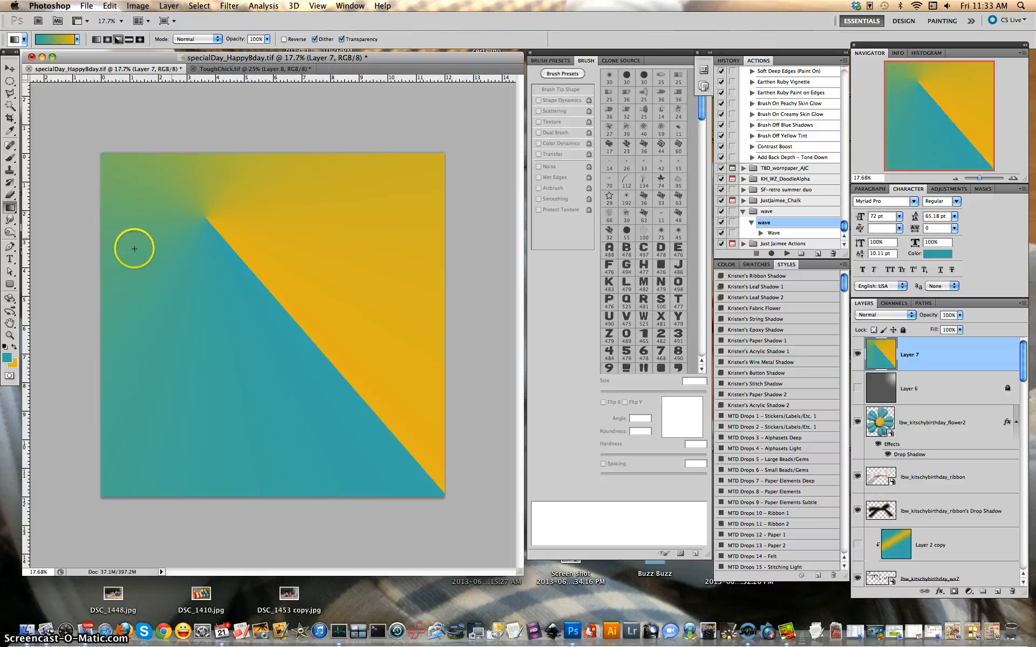
key("ctrl+z")
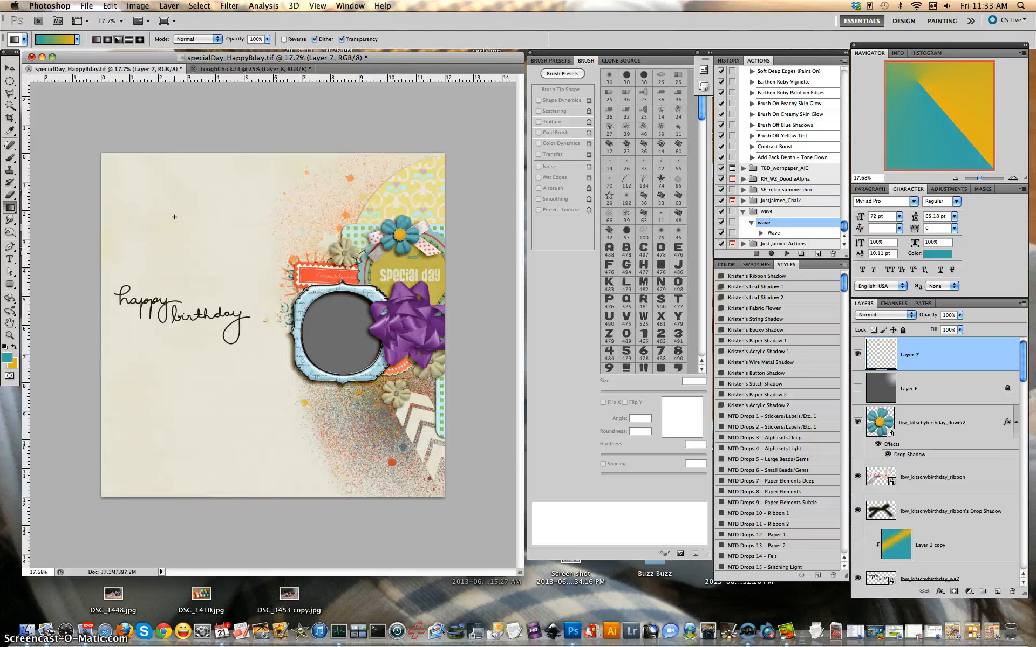
Fill the empty layer with a reflected teal-to-gold gradient, undoing a vertical version and redrawing it horizontally
left_click(129, 39)
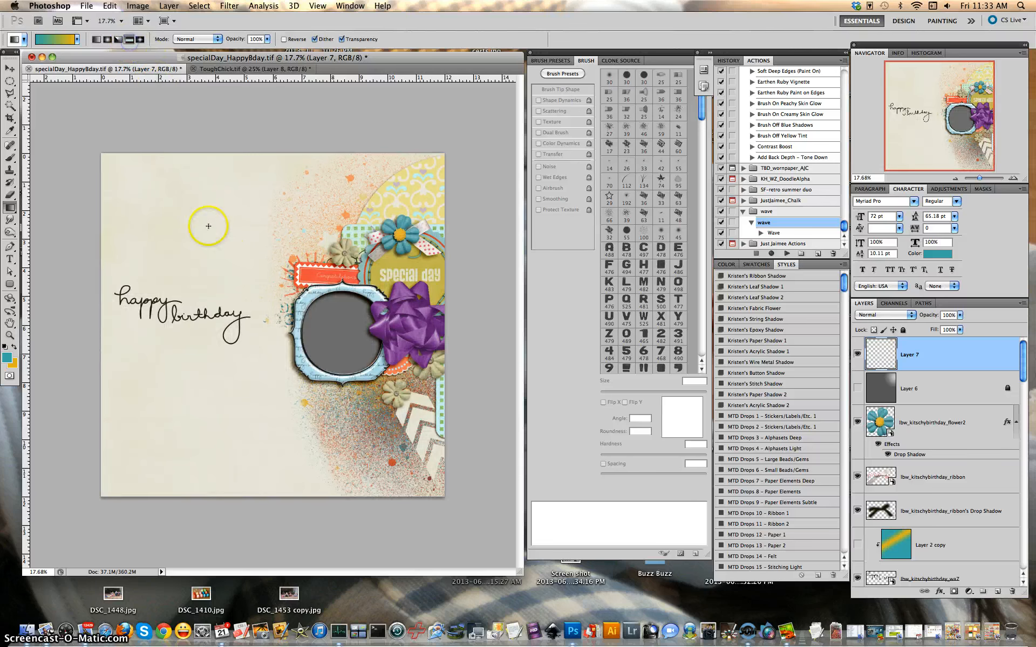
left_click_drag(226, 252, 227, 252)
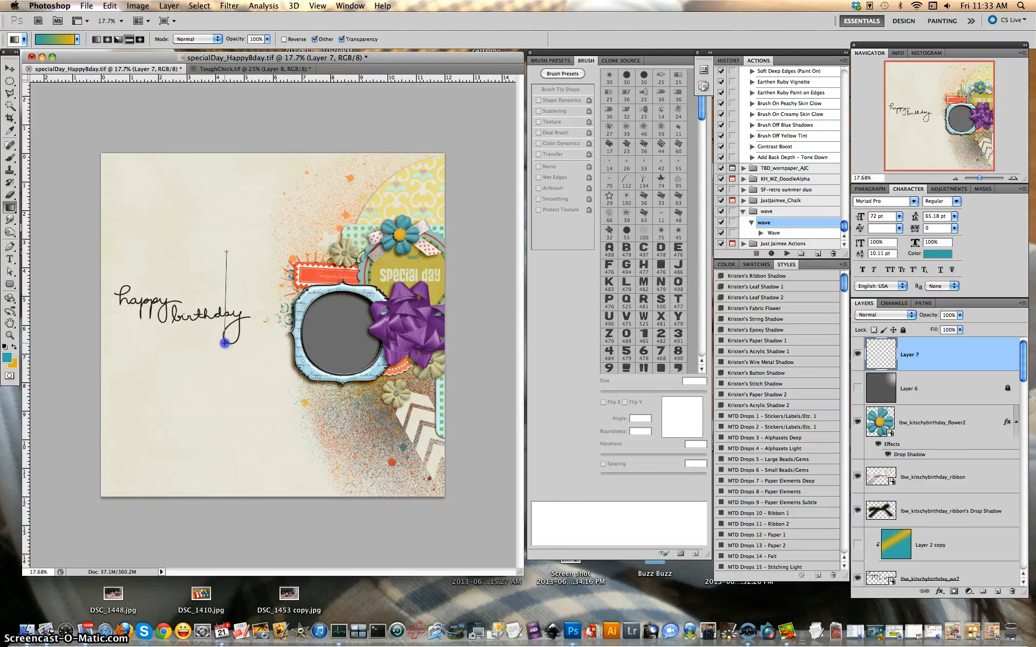
left_click_drag(225, 343, 224, 343)
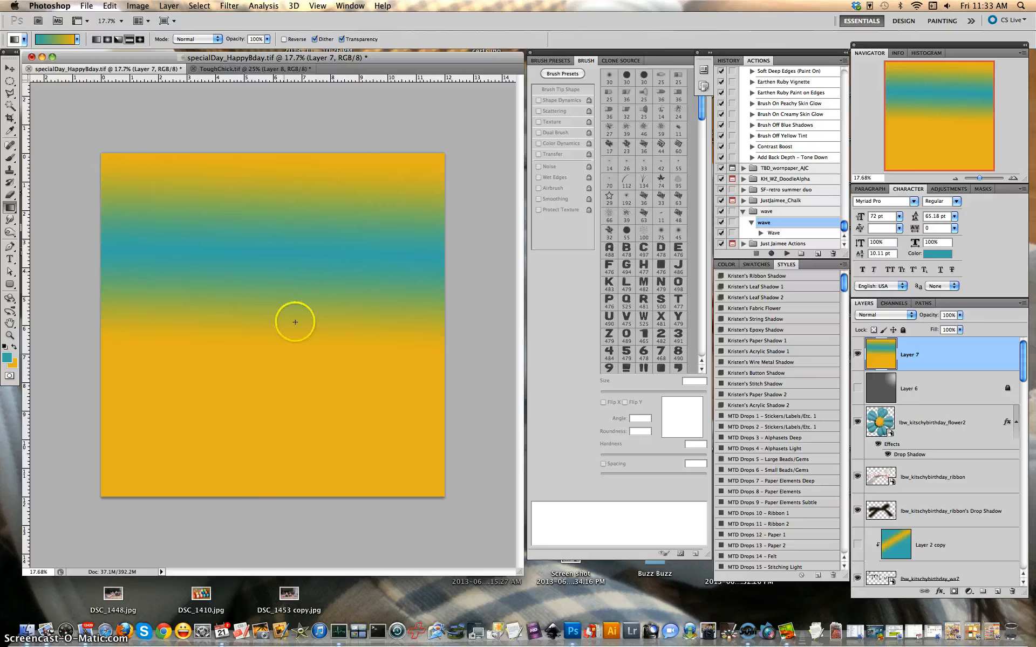
key("super+z")
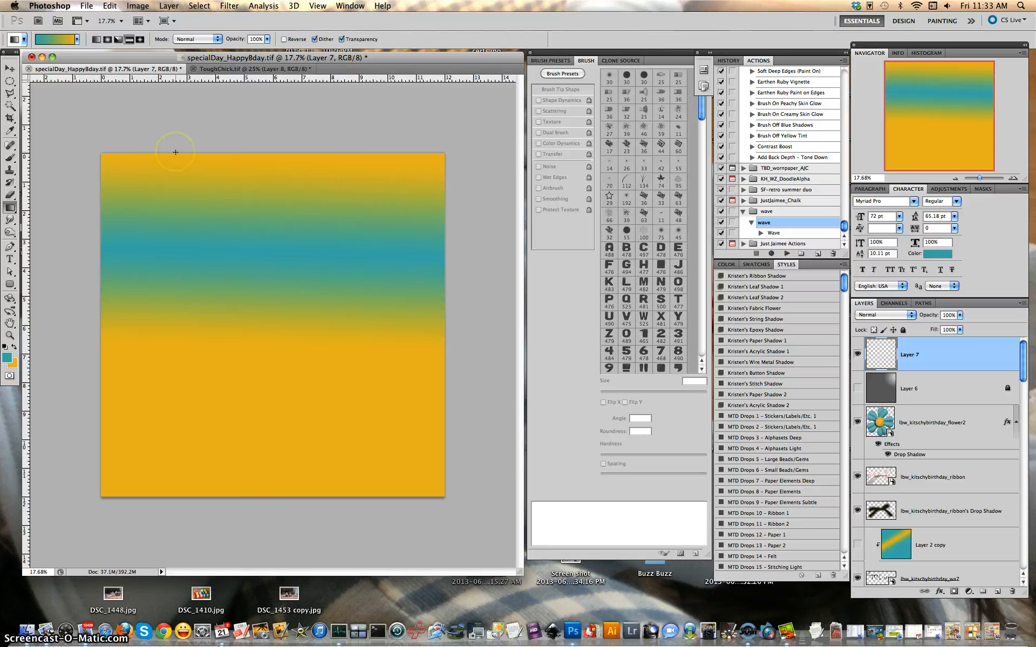
left_click_drag(169, 227, 290, 232)
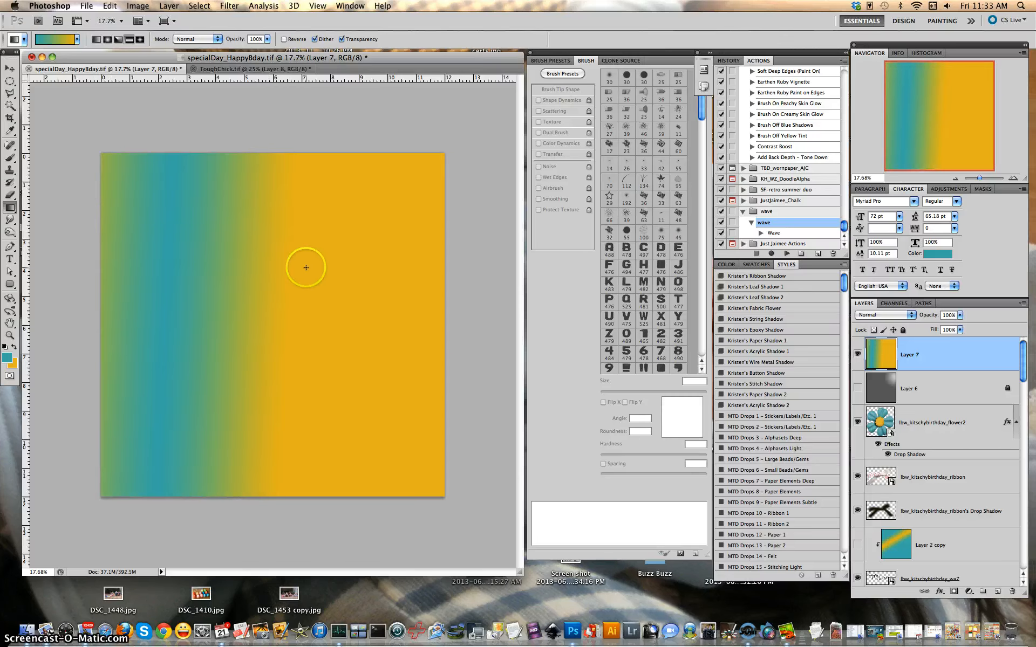
Undo the reflected gradient, try a narrower, nearly horizontal reflected gradient pull on the empty layer, and undo it too
key("ctrl+z")
left_click_drag(244, 241, 294, 243)
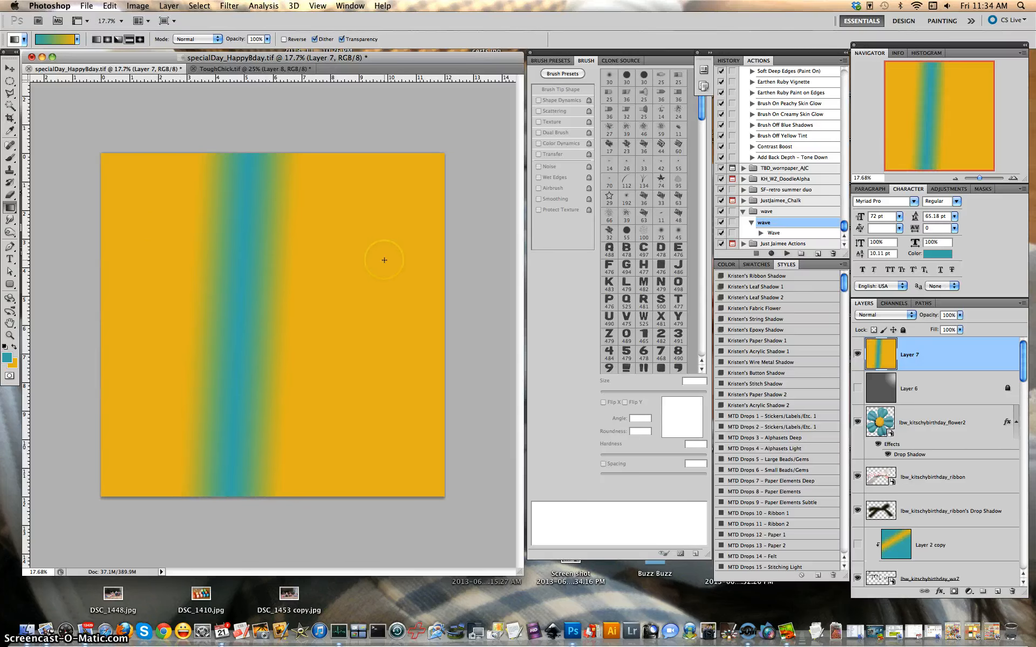
key("ctrl+z")
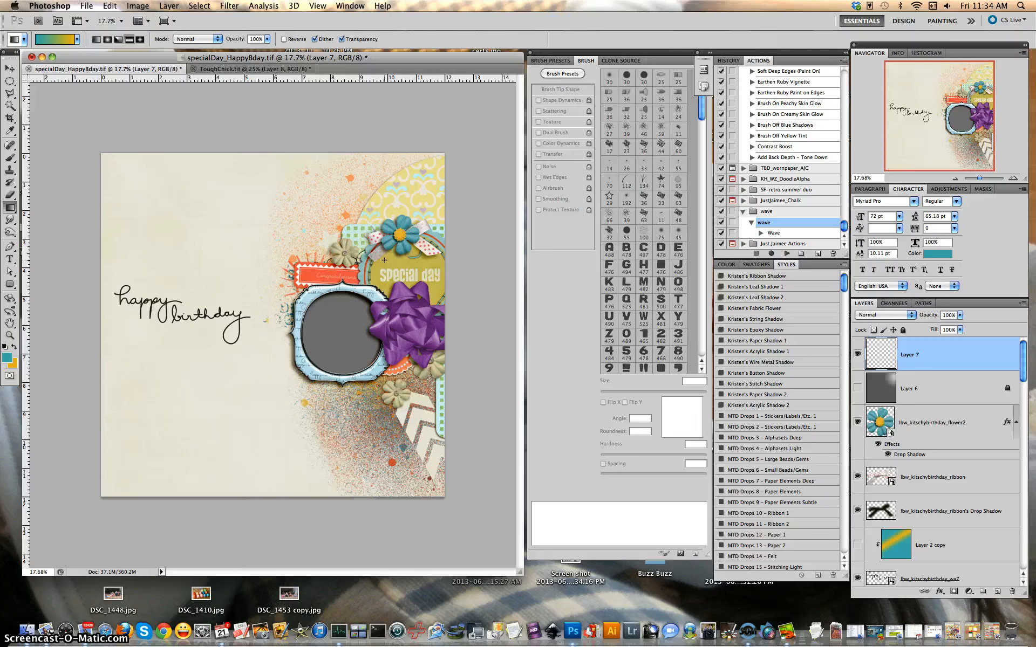
Try a diamond gradient pulled downward from the canvas's upper-middle area, and undo it
left_click(140, 39)
left_click_drag(257, 233, 251, 359)
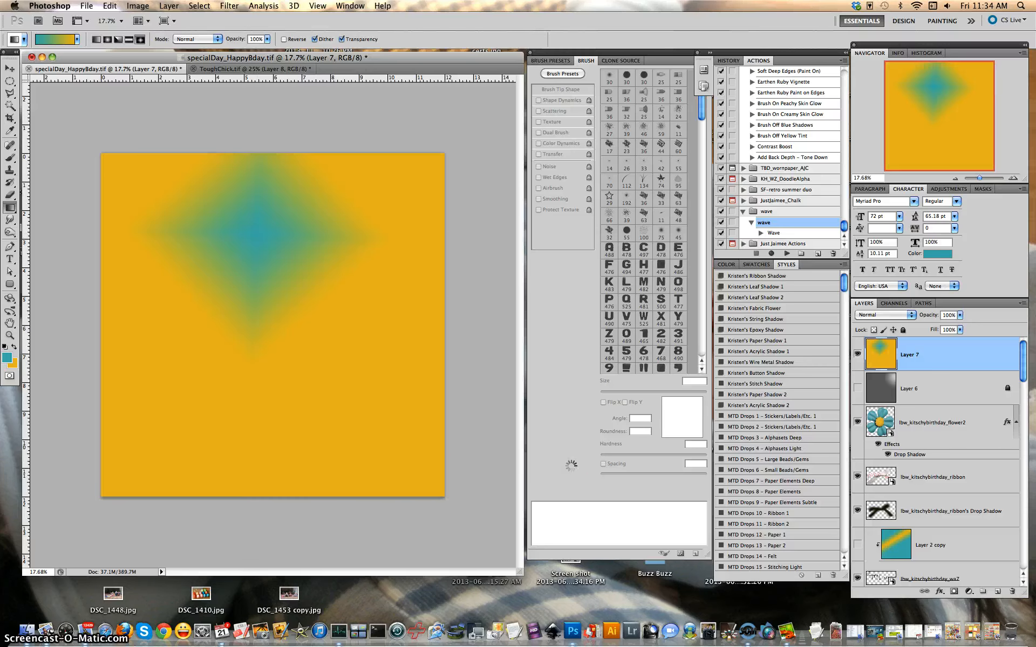
key("ctrl+z")
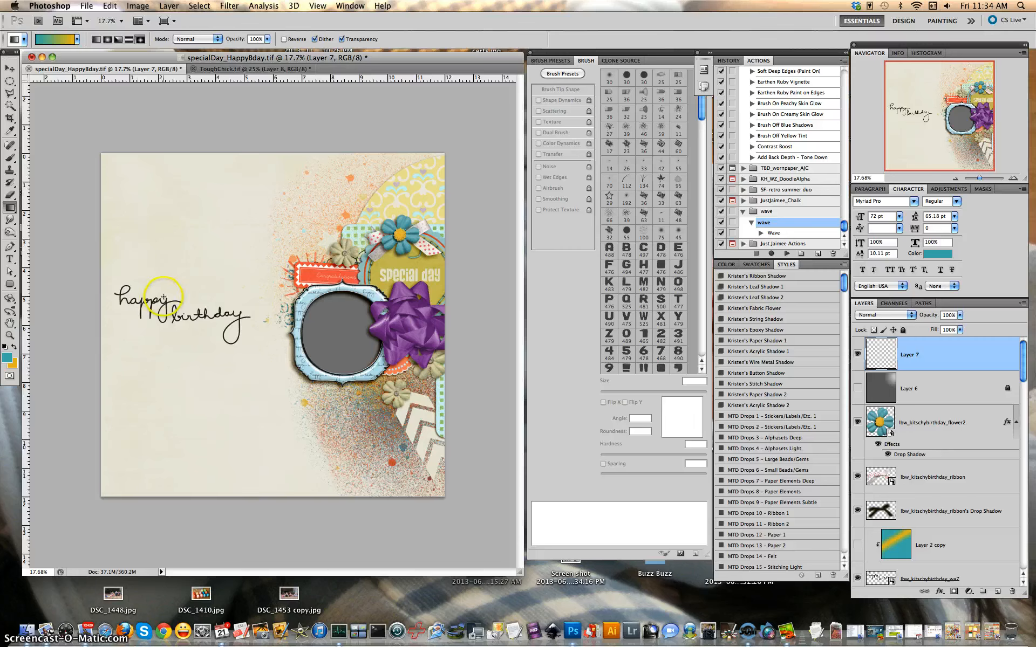
Fill the empty layer with a reflected teal-to-gold gradient drawn diagonally, with the teal band across the canvas's upper-left area
left_click(129, 39)
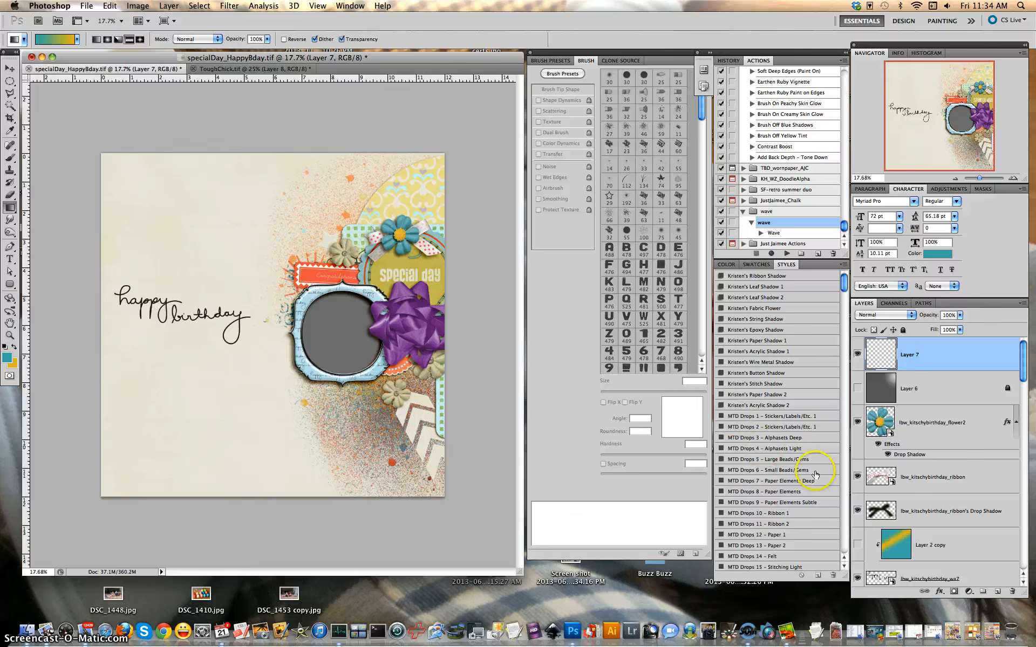
left_click(155, 241)
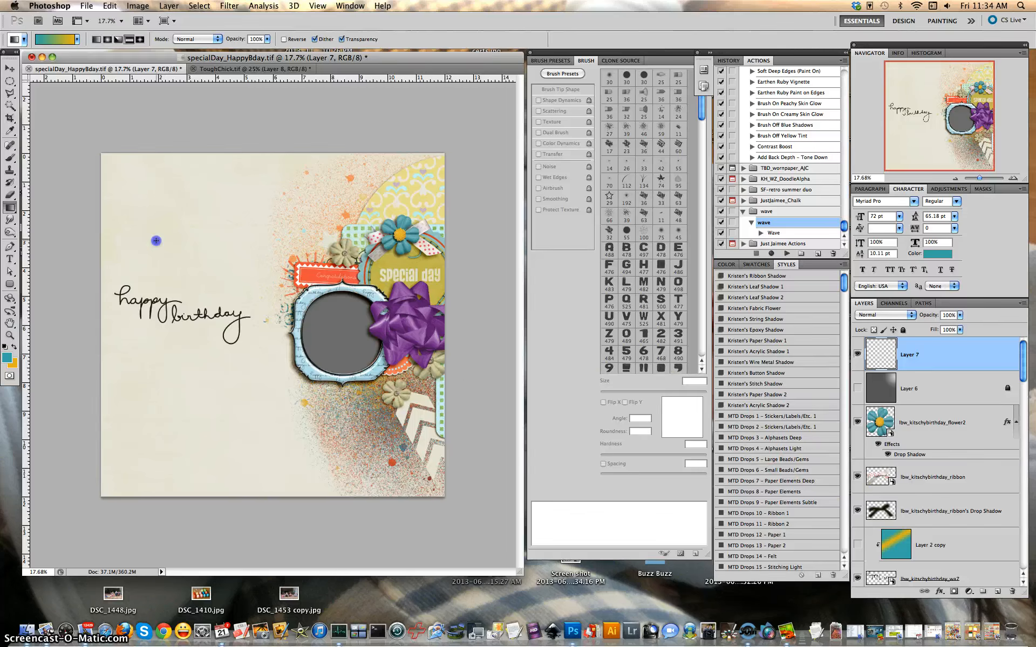
left_click_drag(198, 296, 283, 376)
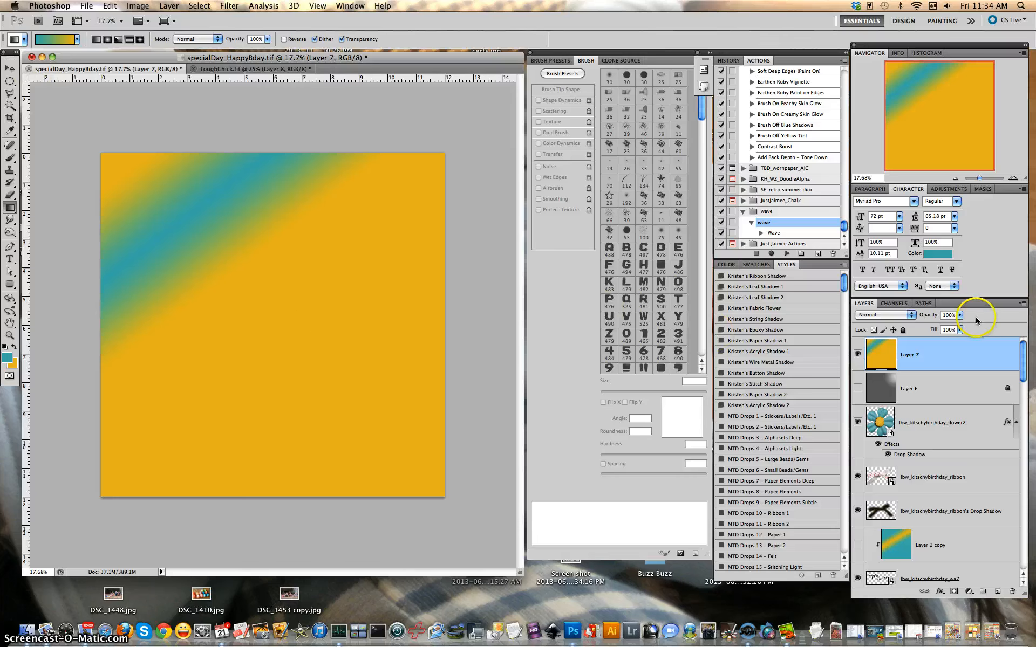
Move Layer 7 into the clipping group above the happy birthday word art, and compare the text with the gradient hidden and shown
left_click_drag(956, 370, 947, 564)
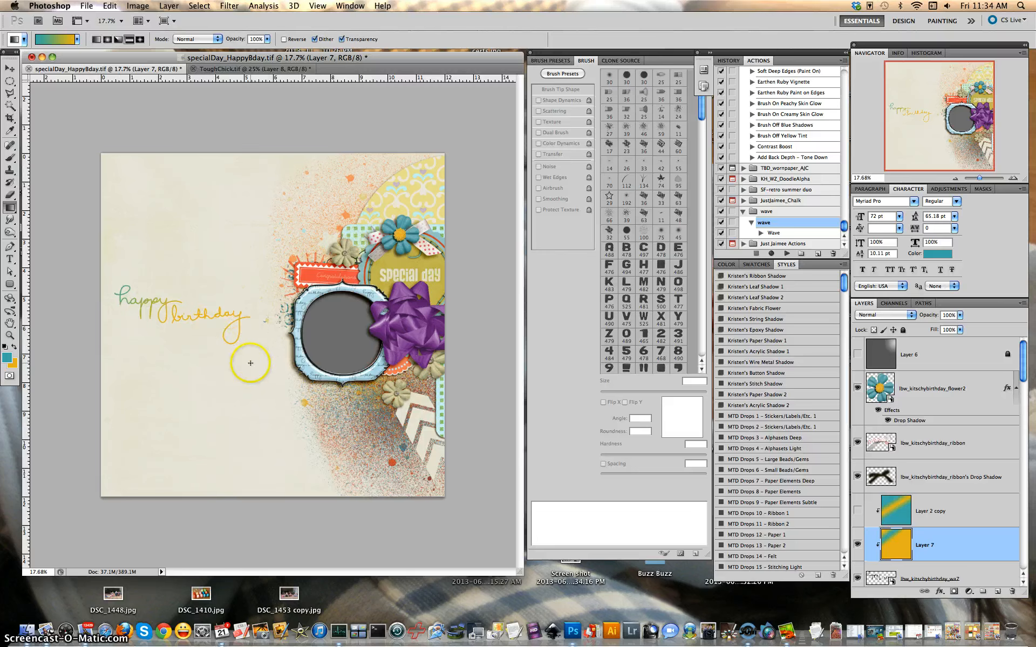
left_click(858, 545)
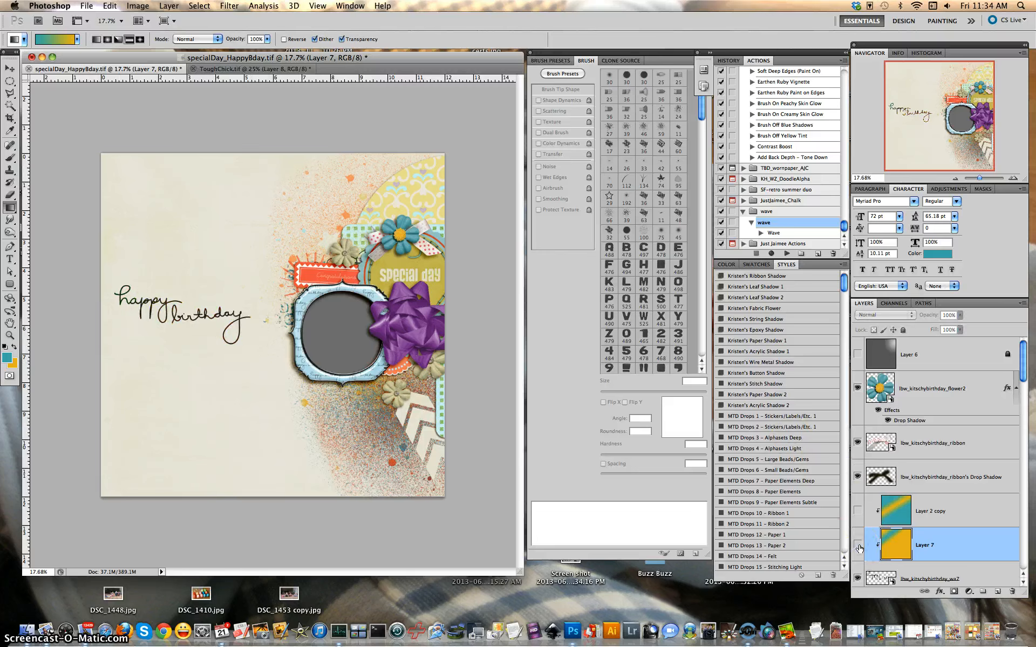
left_click(857, 546)
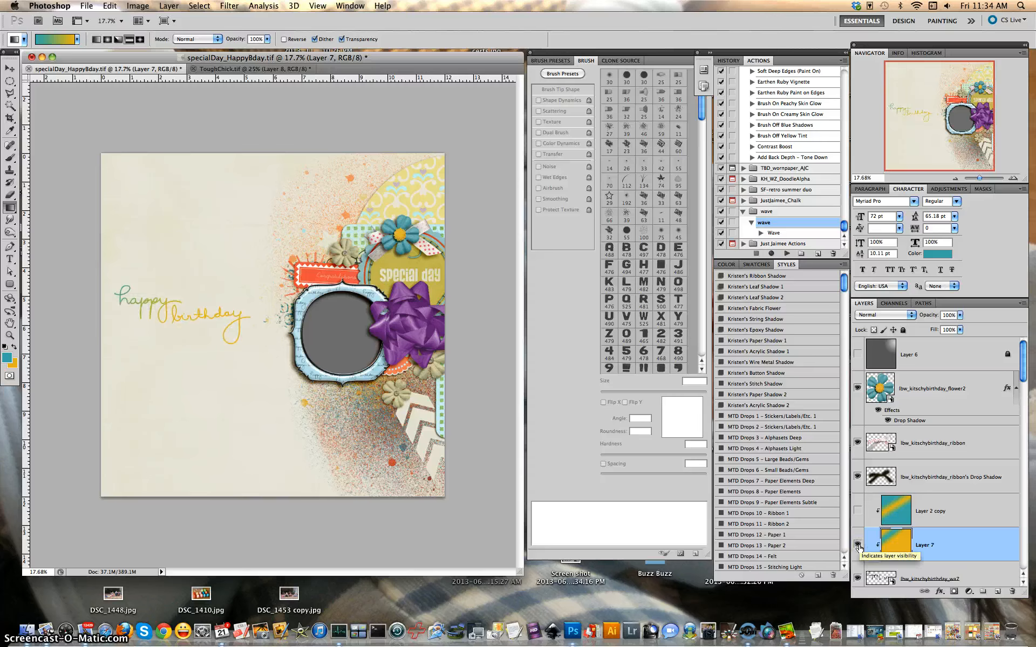
Toggle Layer 2 copy to compare the two gradients on the birthday text, leaving it shown
left_click(857, 511)
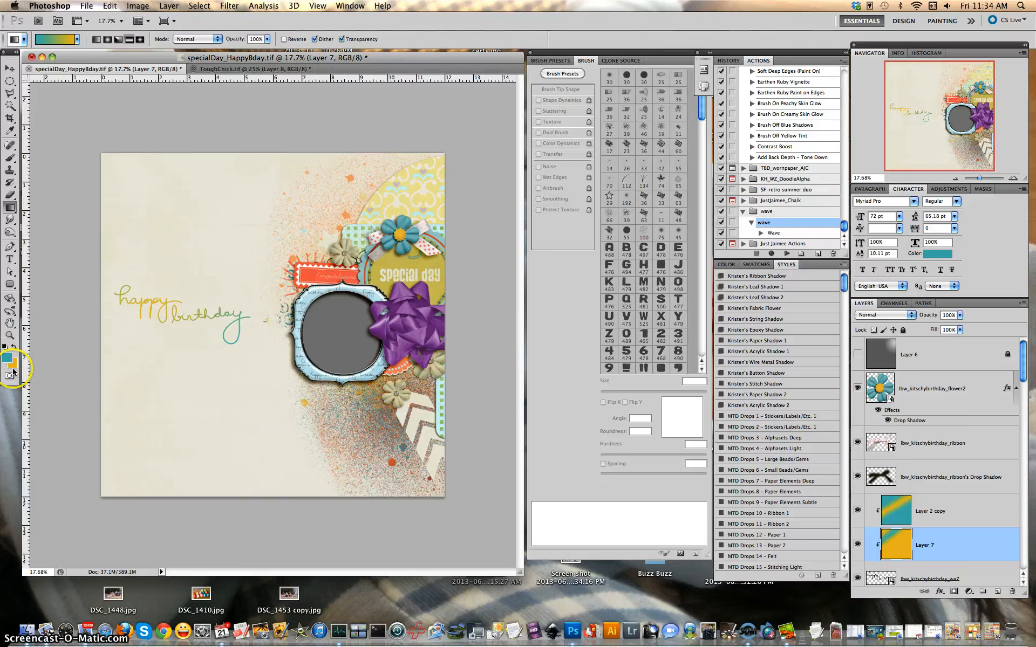
left_click(859, 510)
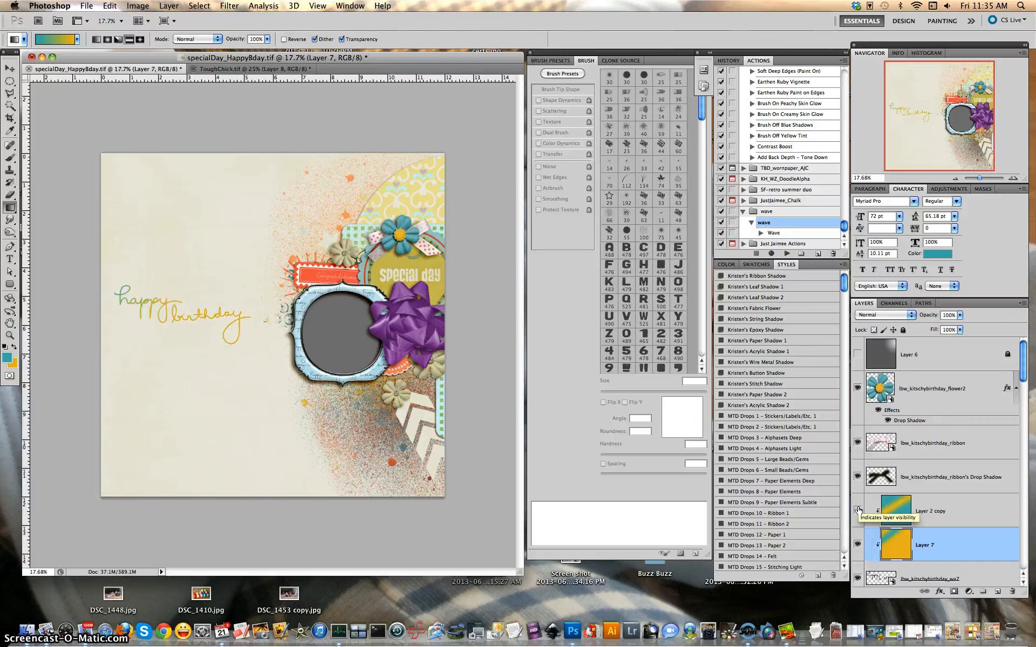
left_click(858, 510)
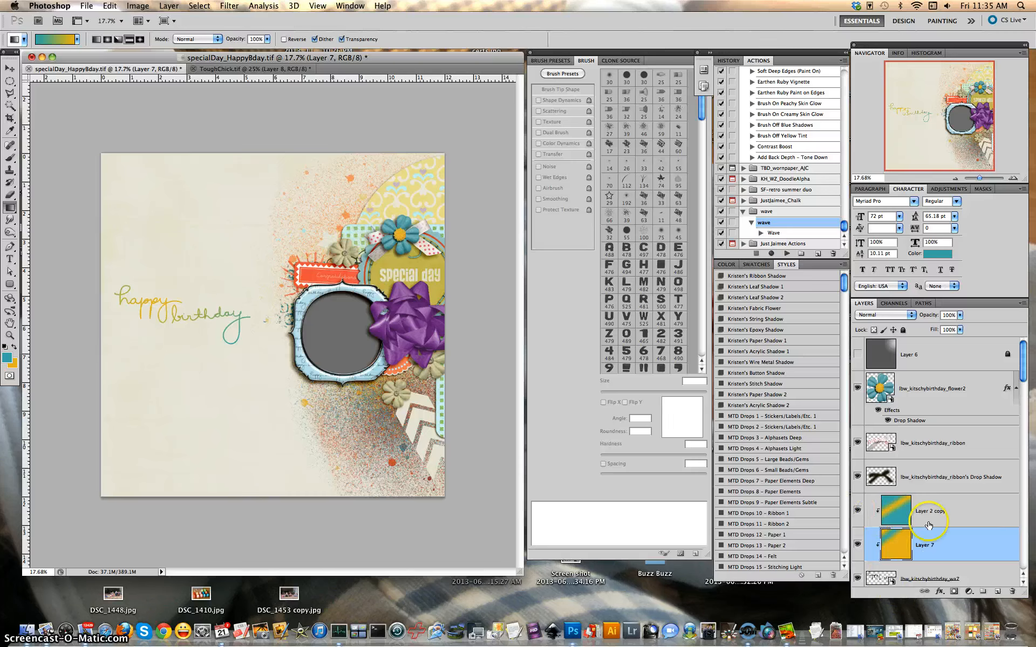
Show Layer 5, the gradient clipped to the purple satin bow
scroll(925, 527, "down", 1)
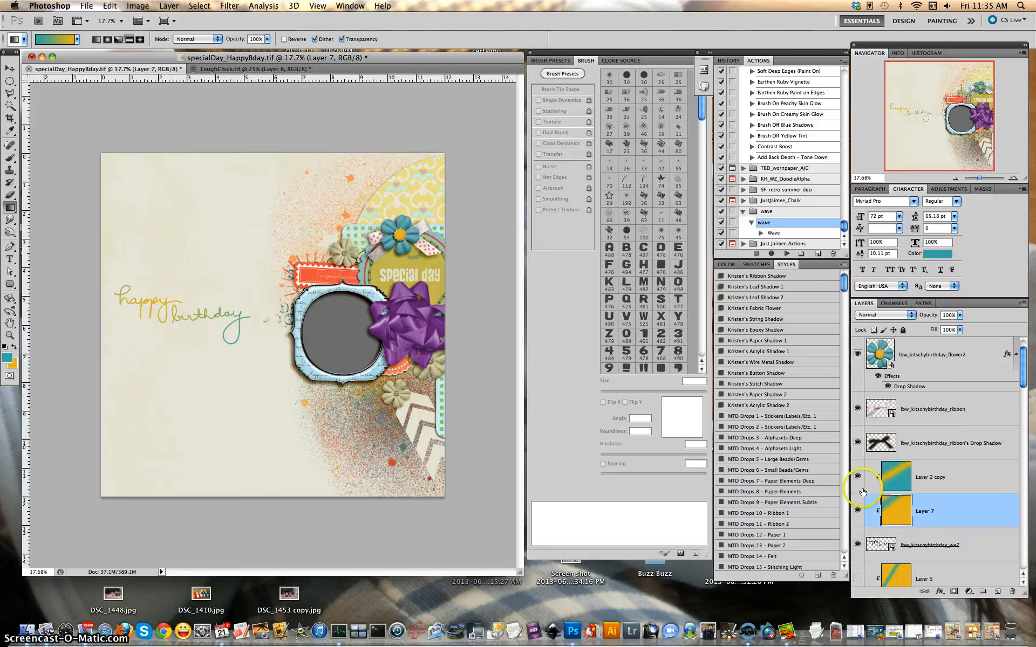
scroll(934, 526, "down", 4)
scroll(933, 524, "down", 1)
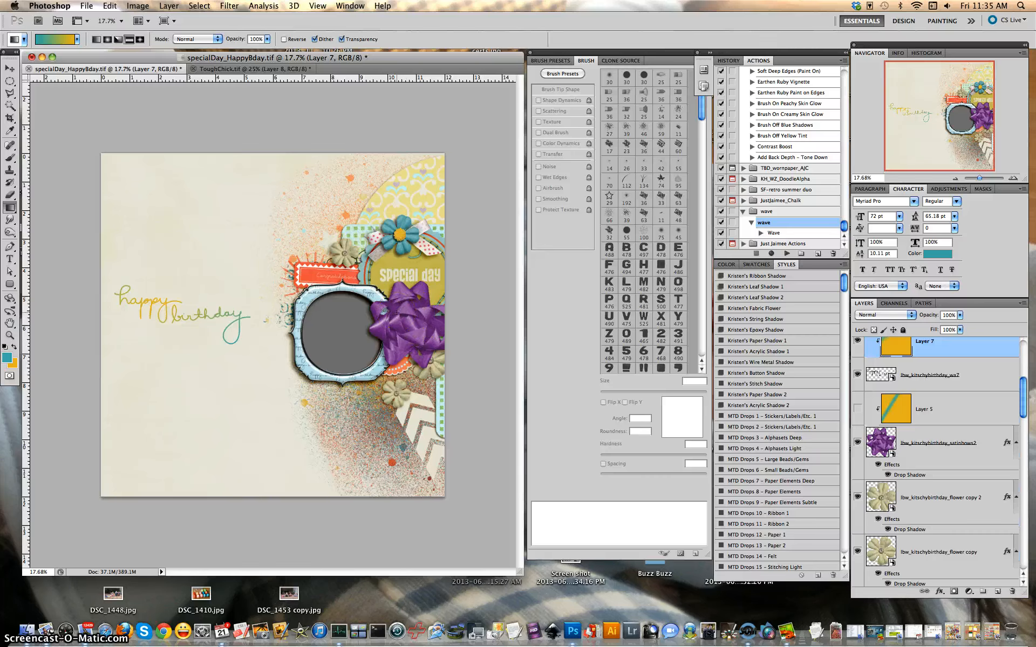
left_click(857, 409)
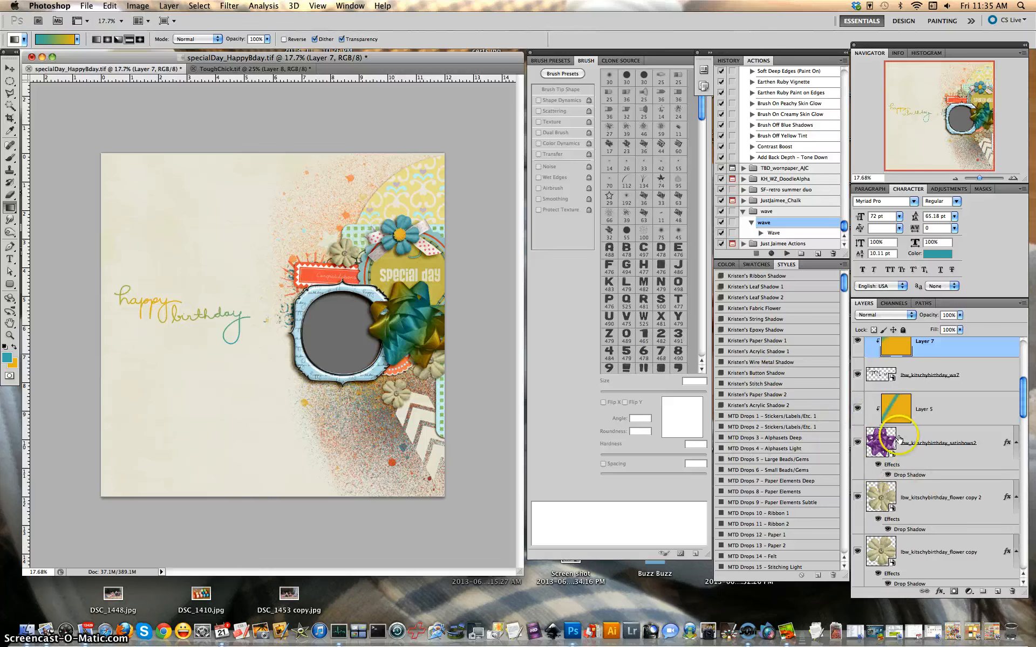
Release Layer 5 from its clipping mask, set its blend mode to Normal, and compare it hidden and shown
key("alt+super+g")
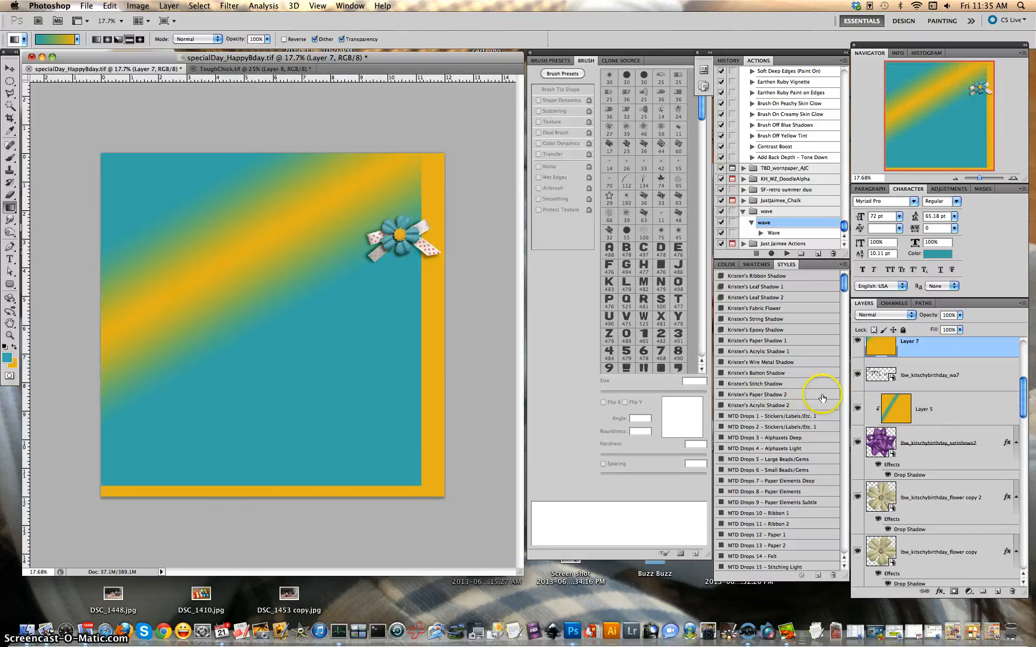
key("alt+super+g")
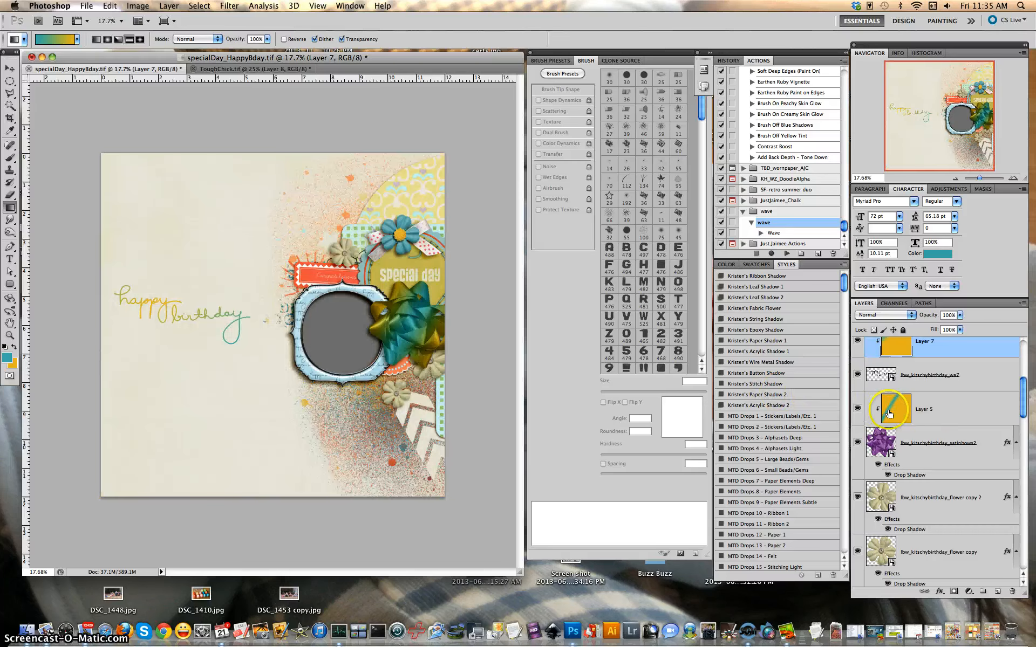
left_click_drag(967, 414, 947, 404)
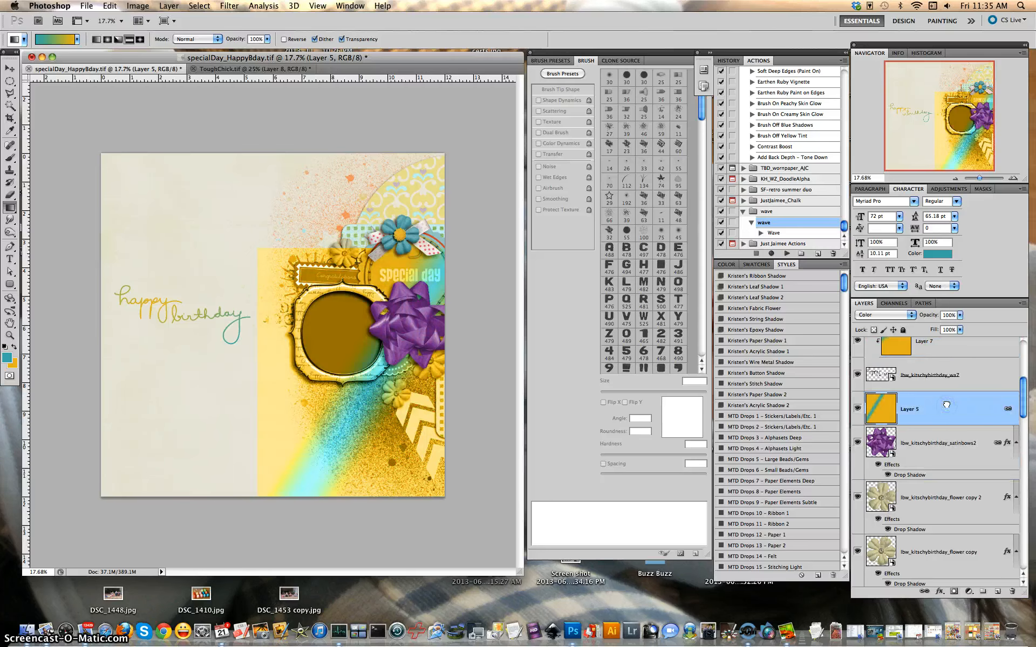
left_click(886, 314)
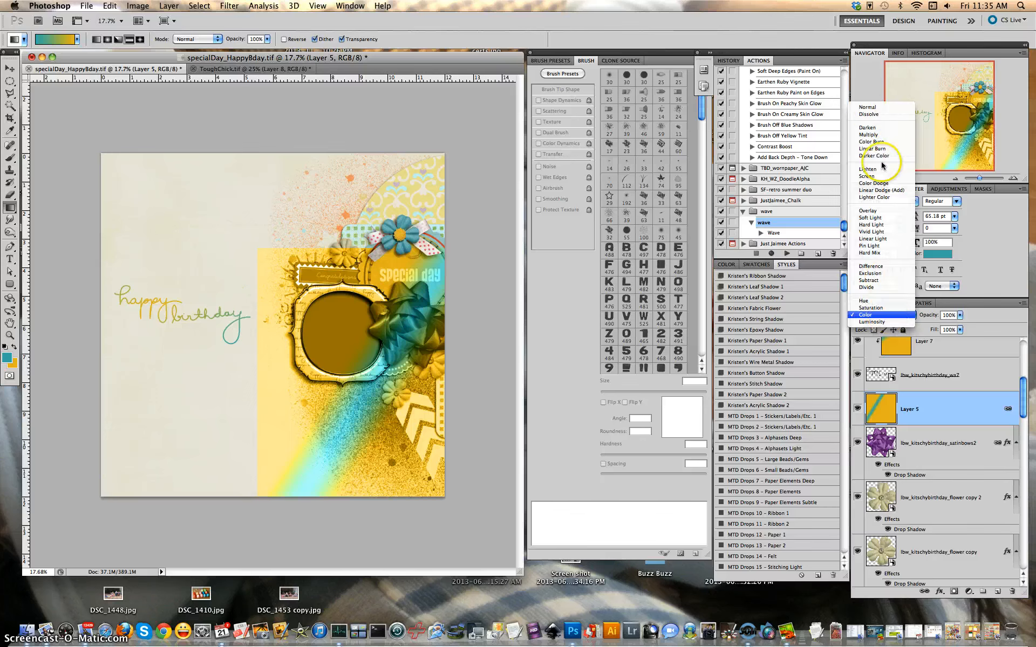
left_click(875, 113)
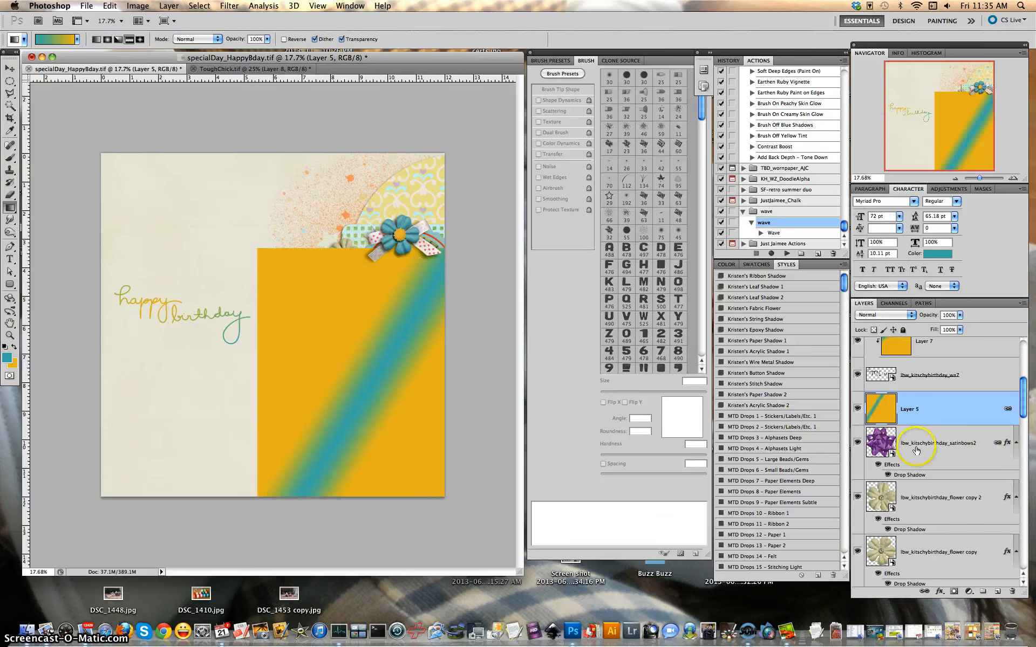
left_click(858, 410)
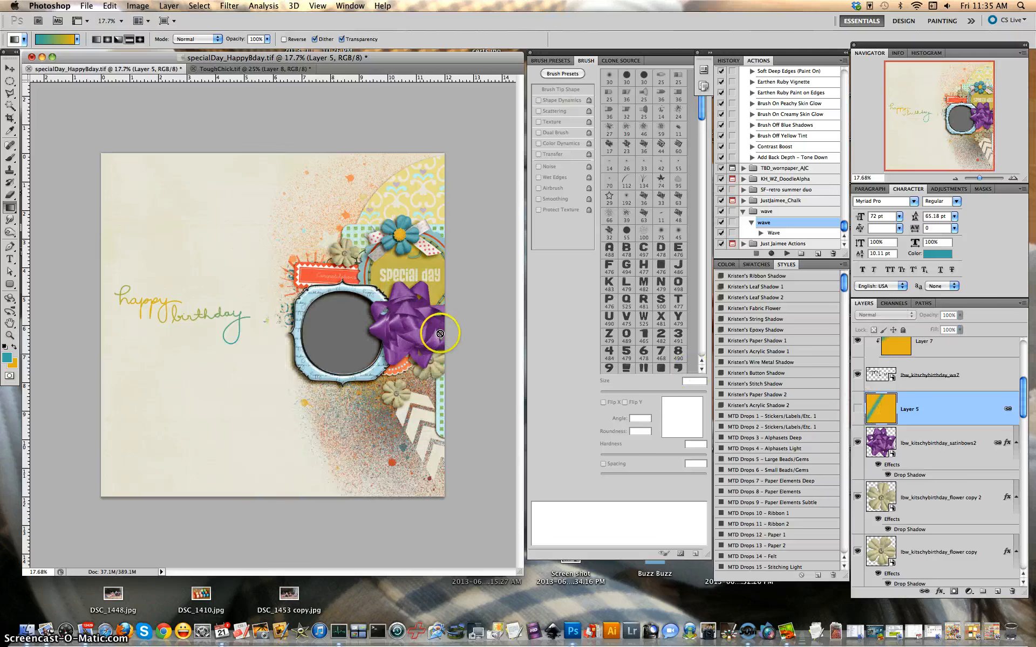
left_click(858, 410)
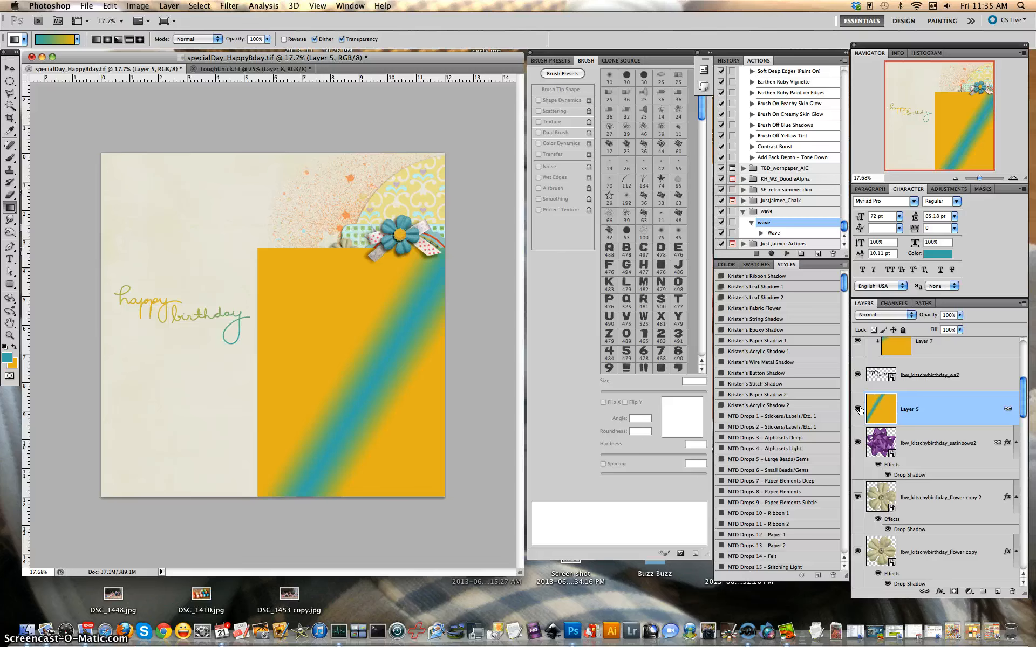
Clip Layer 5 to the satin bow layer again and set its blend mode to Color
key("super+alt+g")
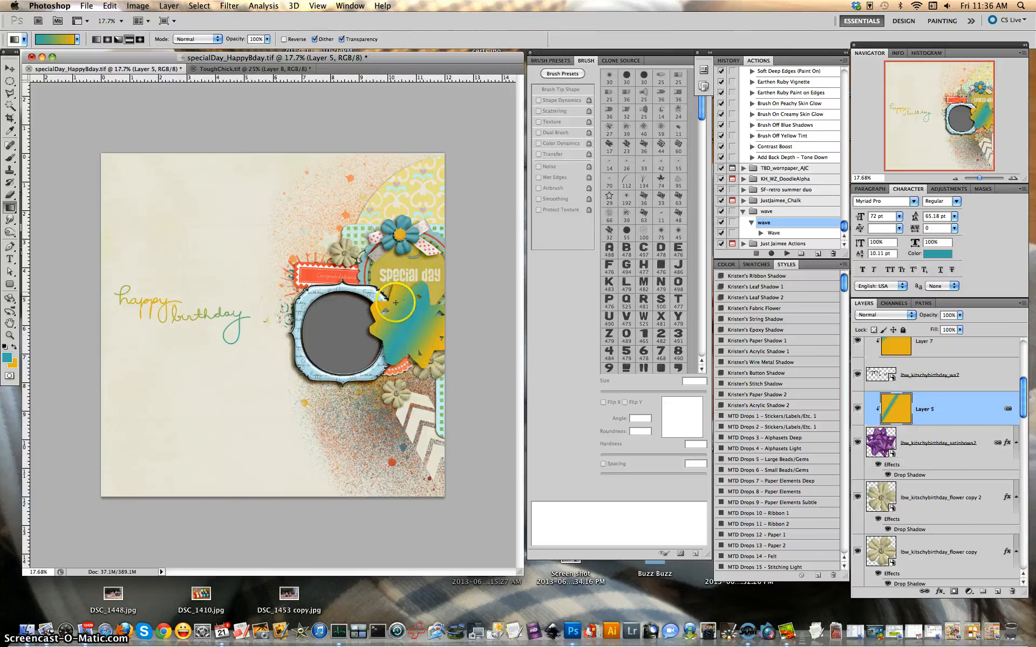
left_click(911, 319)
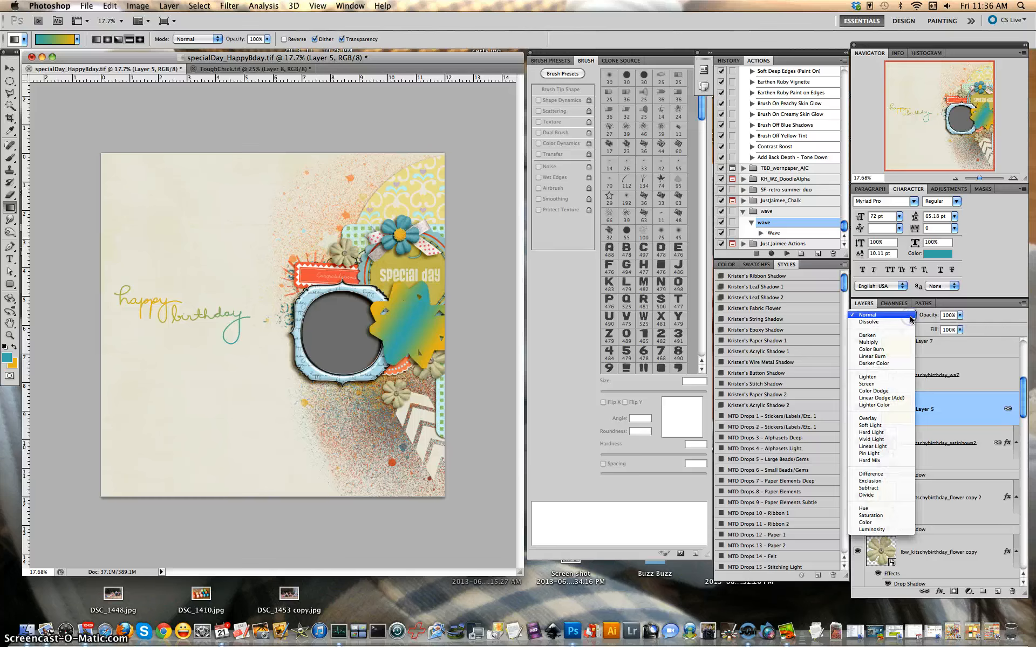
left_click(885, 522)
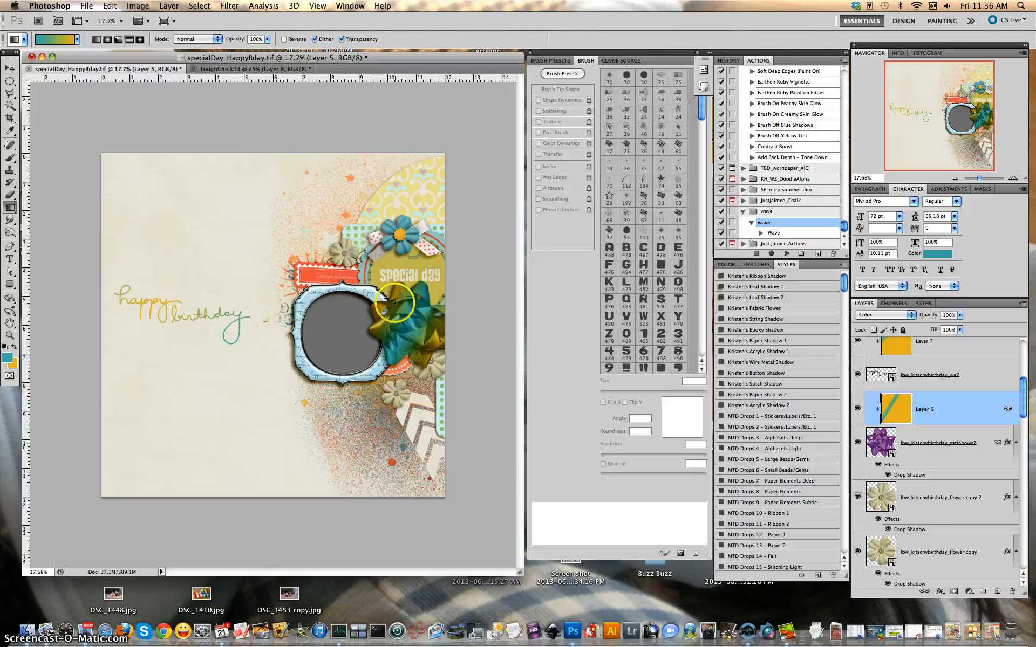
Try the Hue blend mode on Layer 5, and return it to Color
left_click(886, 316)
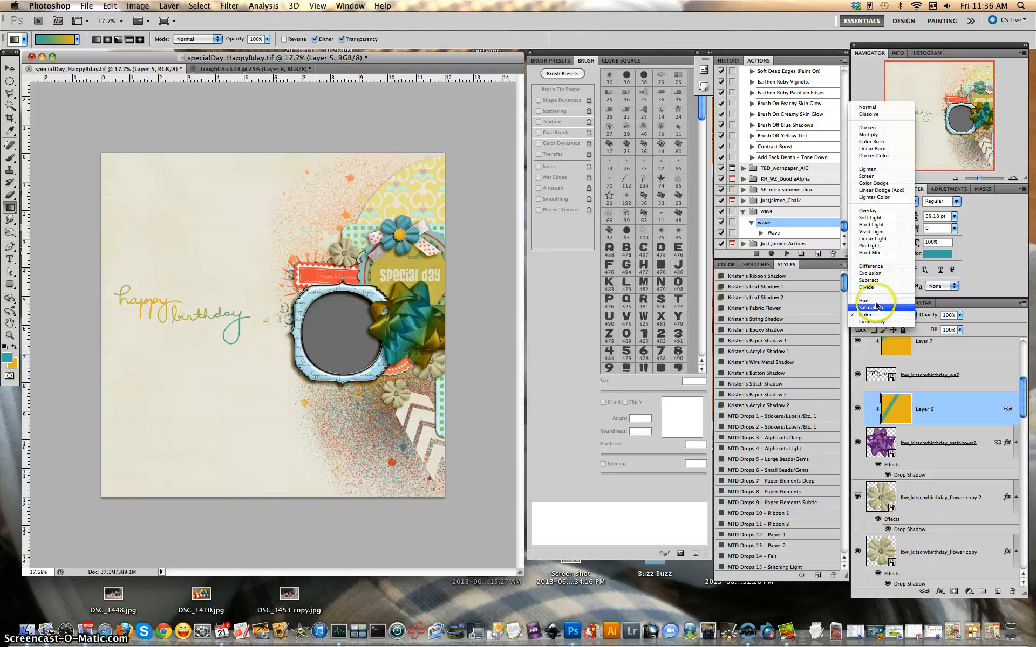
left_click(877, 303)
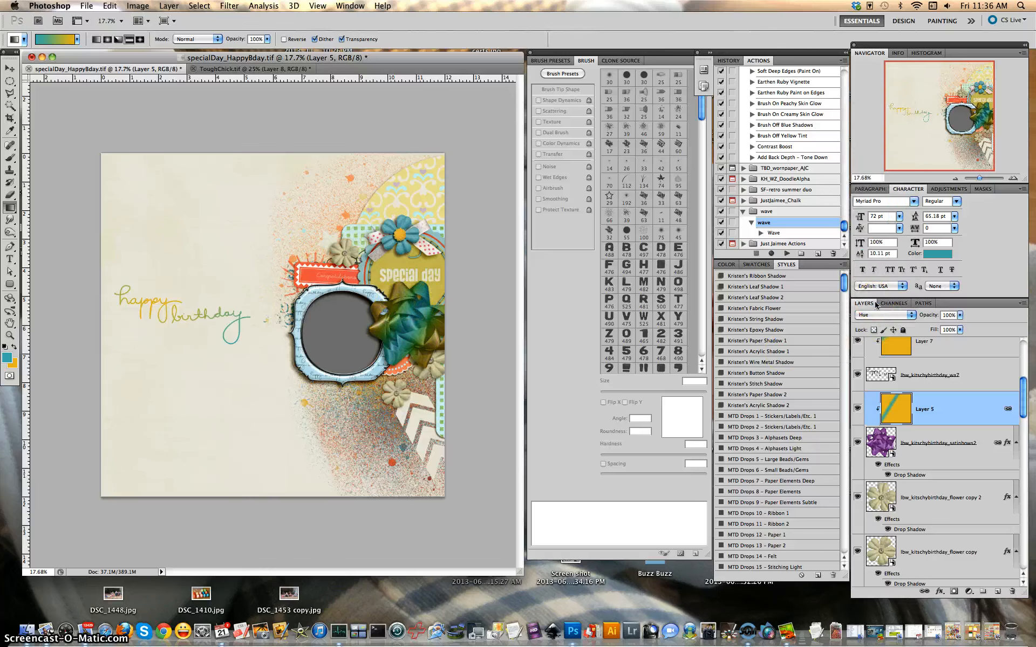
left_click(878, 315)
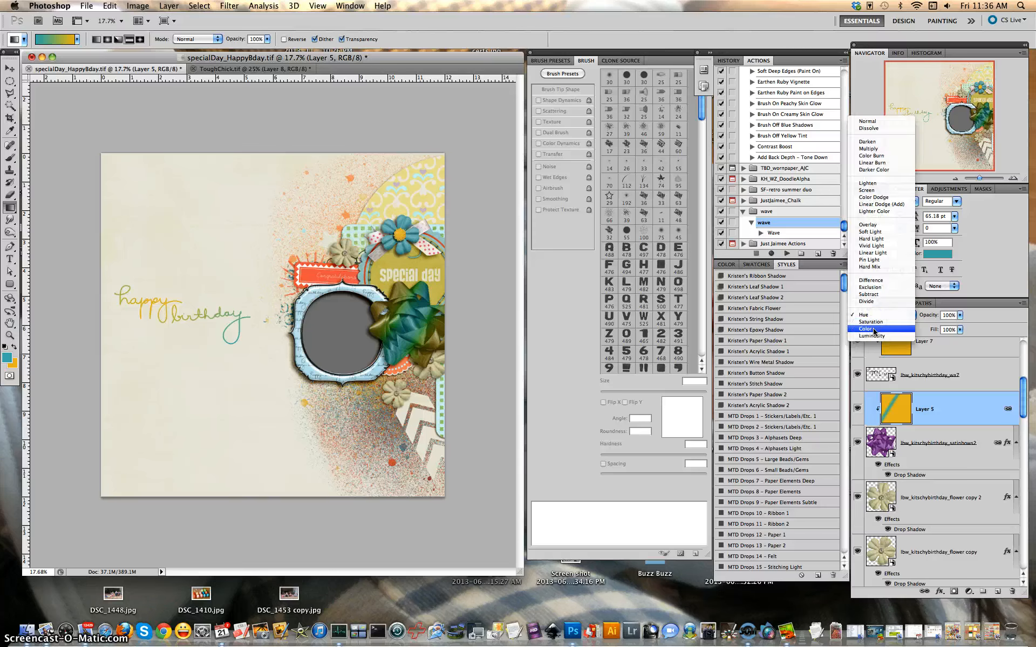
left_click(874, 330)
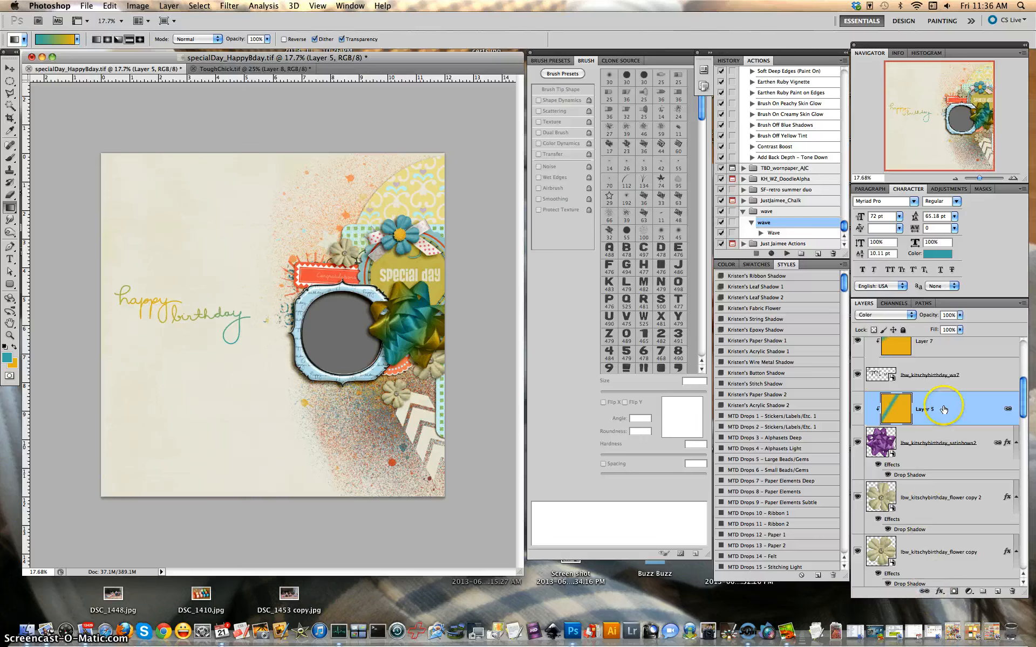
Link Layer 5 with the satin bow layer, try moving them to the canvas's upper-left area, then undo and deselect them
left_click(935, 454, "shift")
left_click(924, 591)
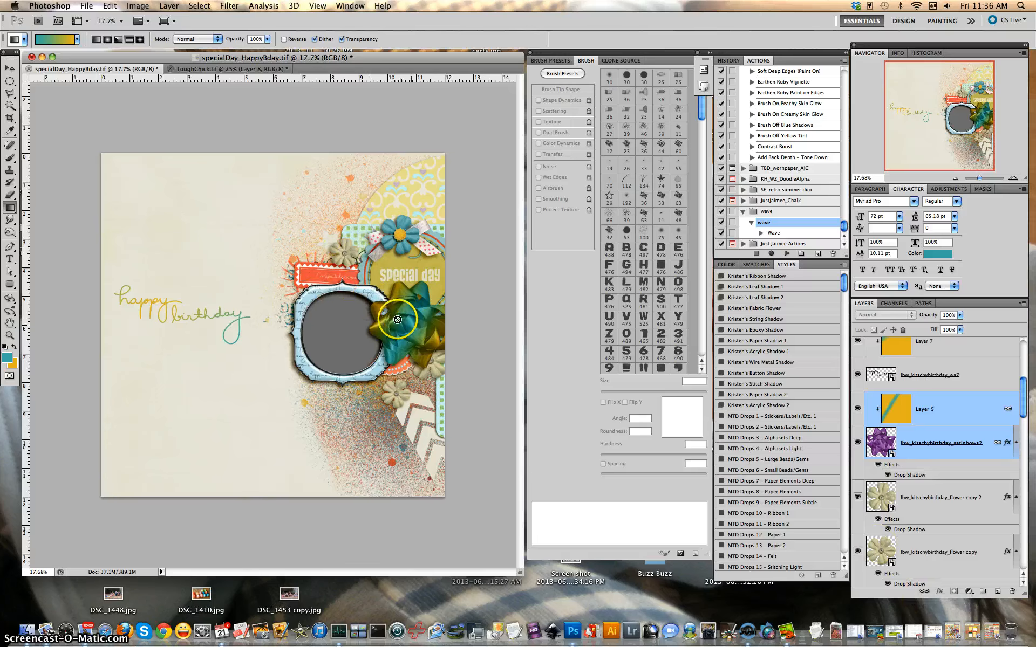
left_click(9, 68)
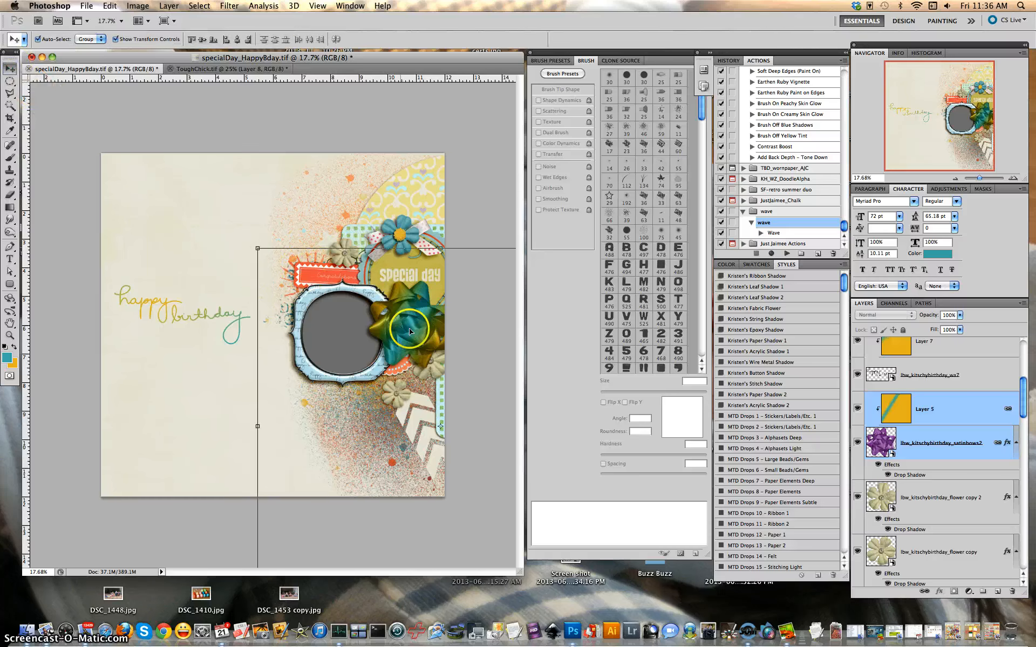
left_click_drag(409, 328, 179, 220)
left_click(527, 349)
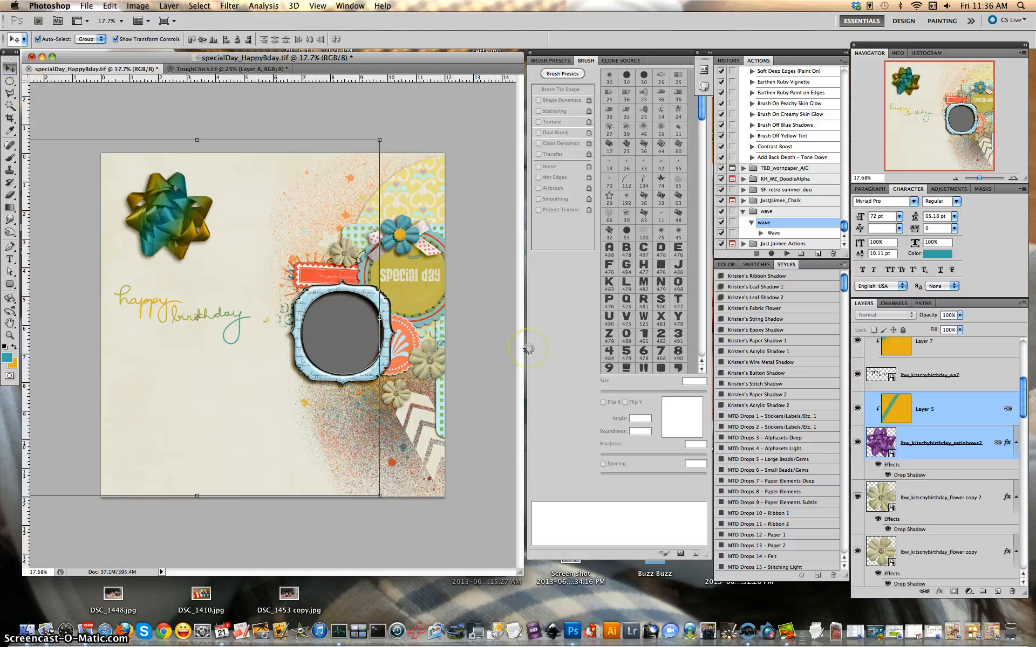
key("super+z")
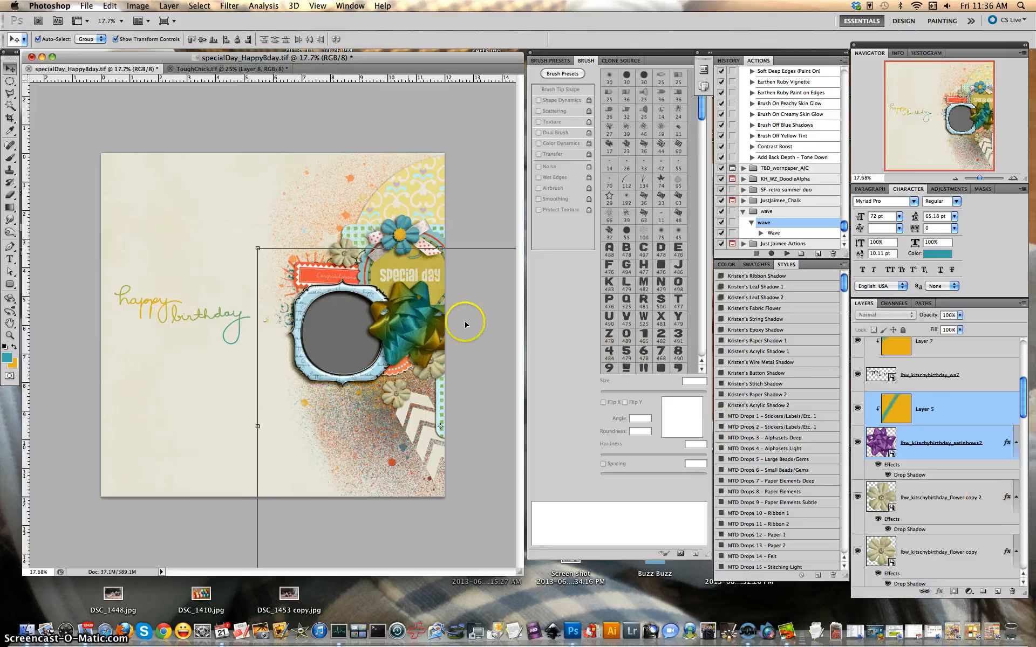
left_click(489, 178)
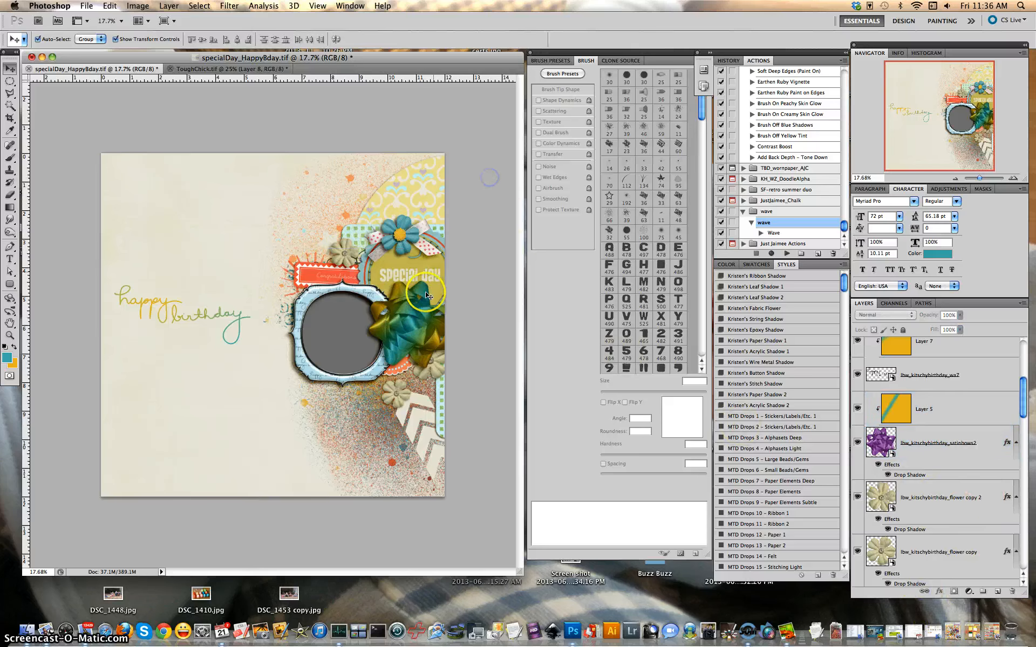
Select Layer 5 together with the satin bow layer and move both slightly down and to the right on the card
mouse_move(414, 323)
left_mouse_down()
mouse_move(122, 217)
mouse_move(354, 229)
mouse_move(335, 232)
mouse_move(462, 351)
mouse_move(428, 268)
mouse_move(367, 250)
mouse_move(420, 299)
mouse_move(418, 314)
left_mouse_up()
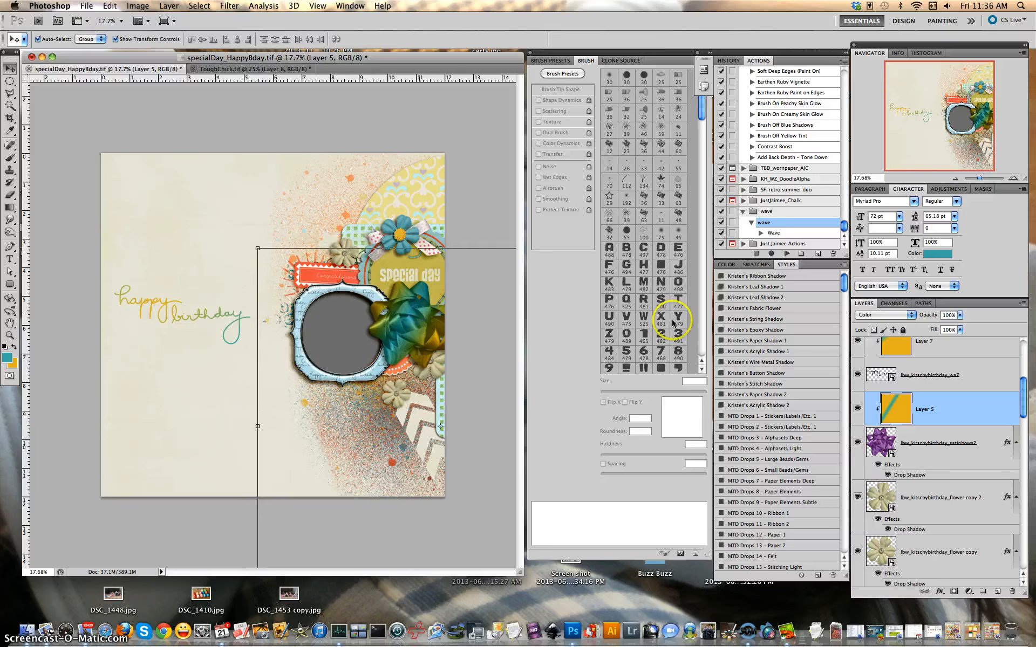
left_click(974, 450, "shift")
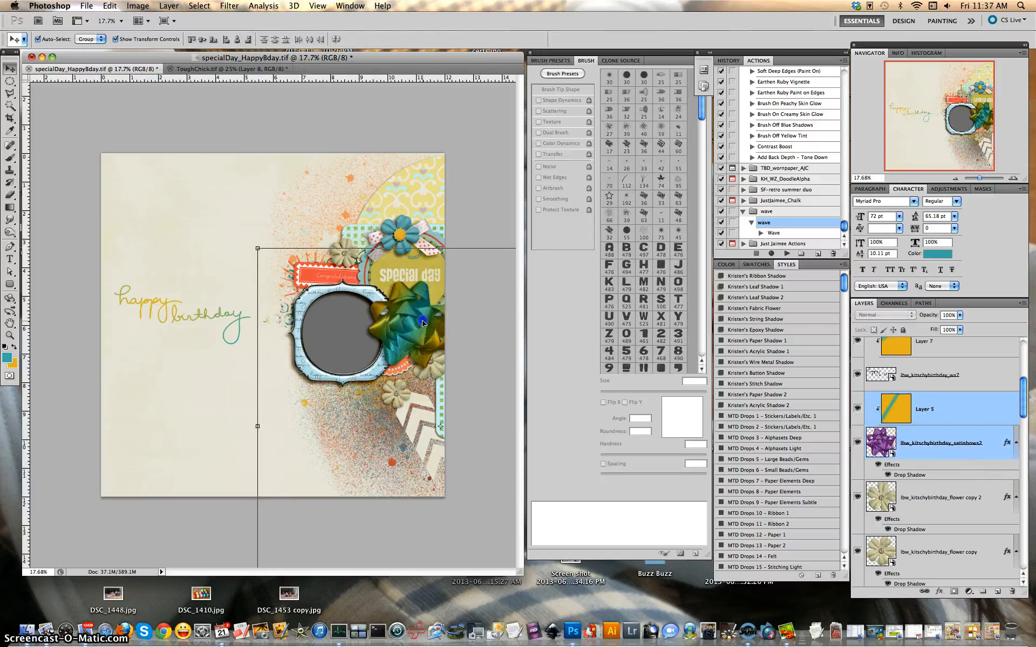
mouse_move(421, 328)
left_mouse_down()
mouse_move(402, 316)
mouse_move(432, 338)
left_mouse_up()
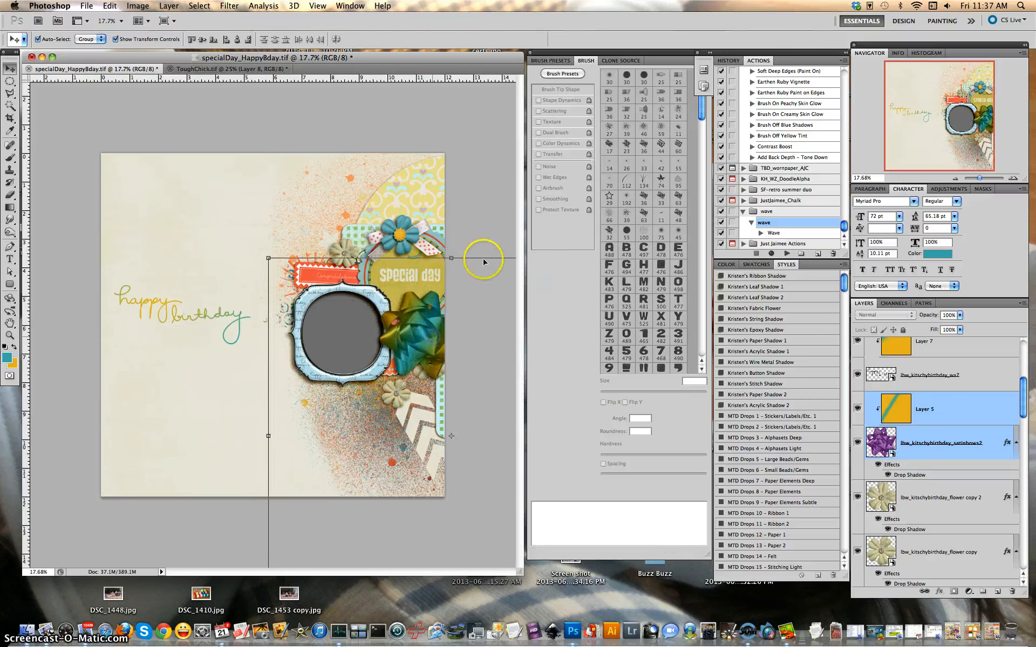
left_click(524, 231)
left_click(486, 221)
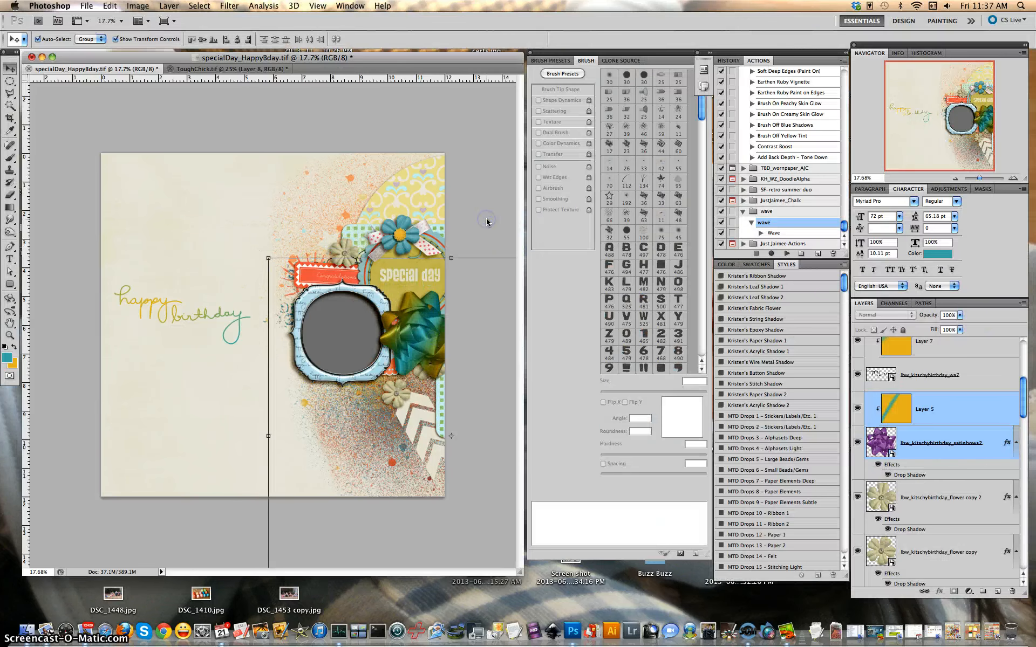
Move the satin bow and Layer 5 back up beside the photo frame, select both layers, and deselect them
mouse_move(430, 342)
left_mouse_down()
mouse_move(421, 323)
mouse_move(432, 328)
left_mouse_up()
left_click(951, 431)
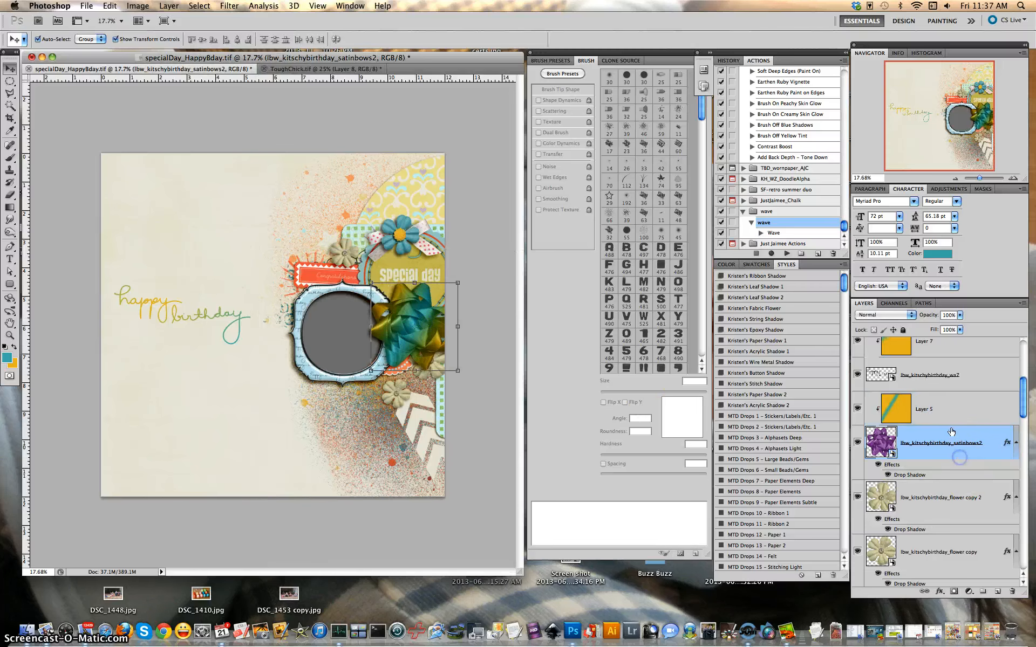
left_click(398, 322)
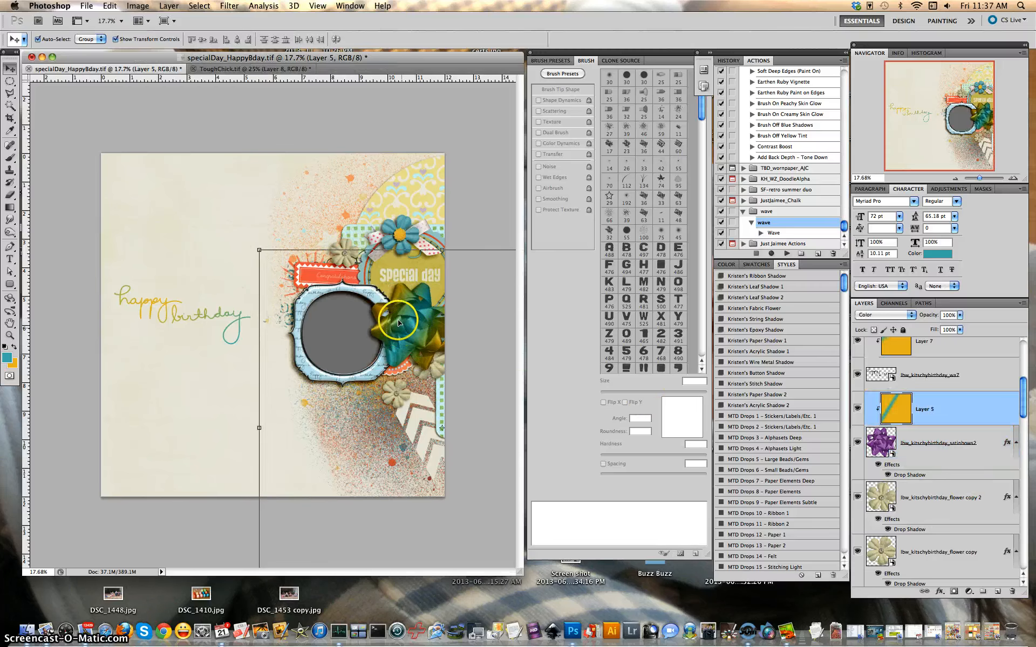
left_click_drag(398, 322, 419, 317)
left_click(941, 443, "shift")
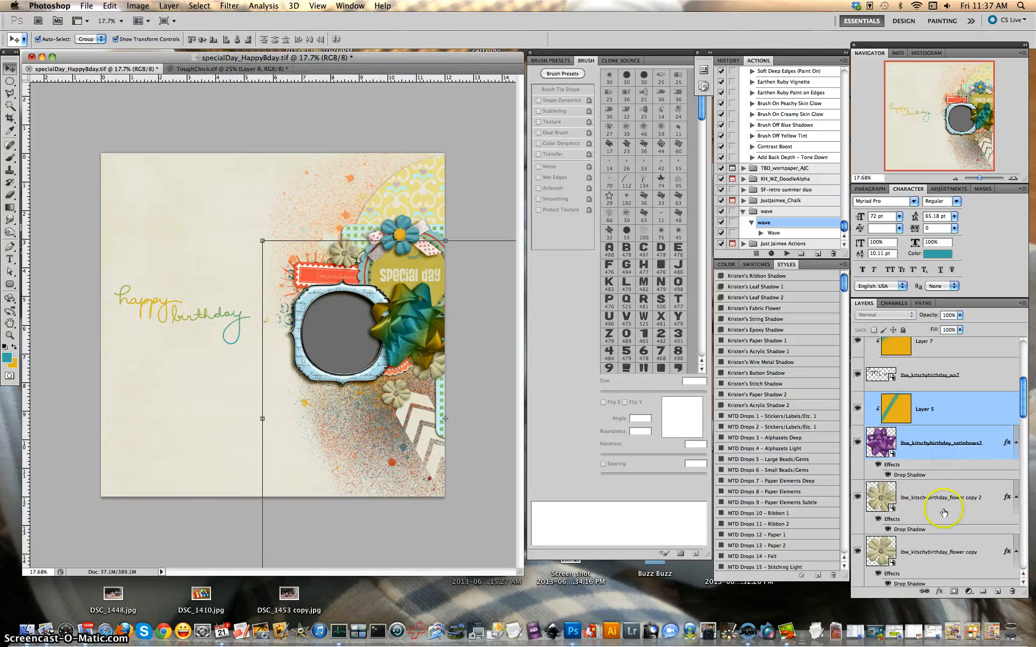
left_click(464, 186)
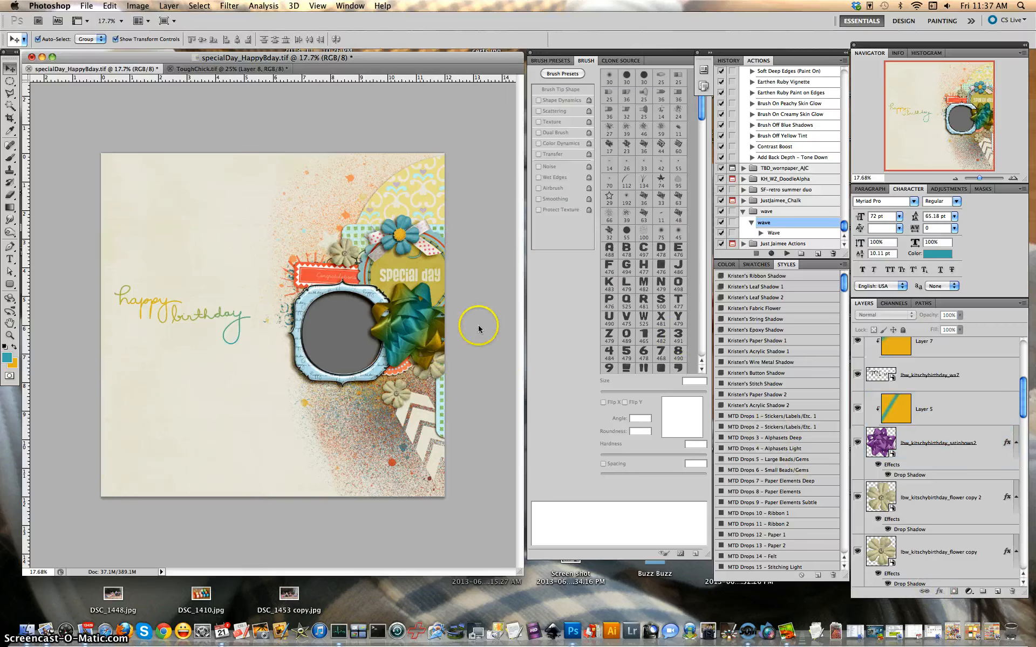
Show Layer 2 clipped to the lbw_iabd_paintspray1 copy layer, briefly releasing and restoring its clipping mask
left_click(350, 180)
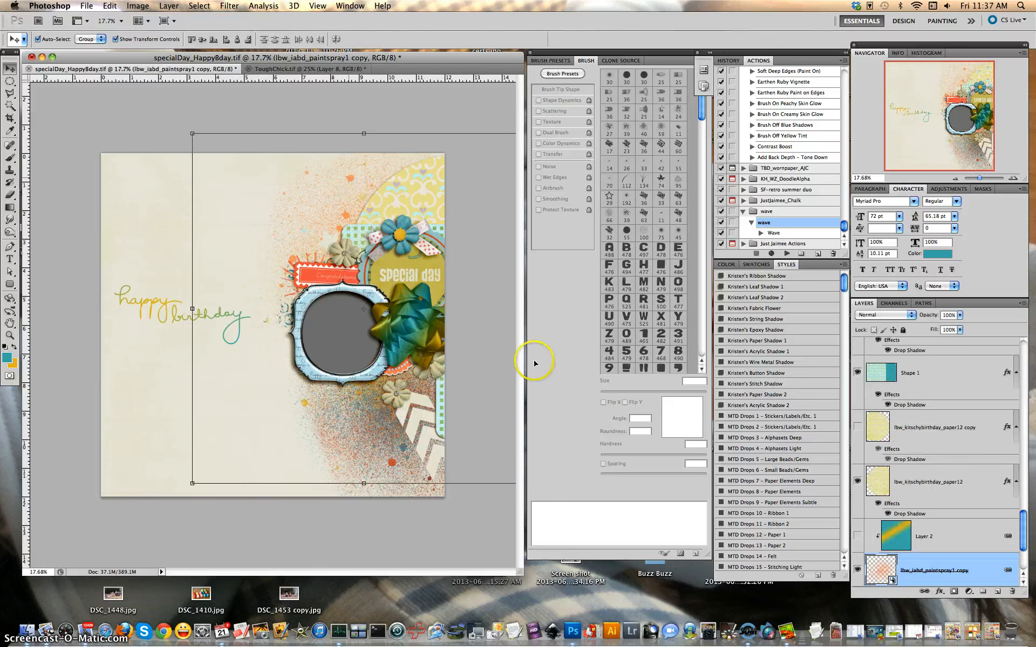
scroll(914, 474, "down", 2)
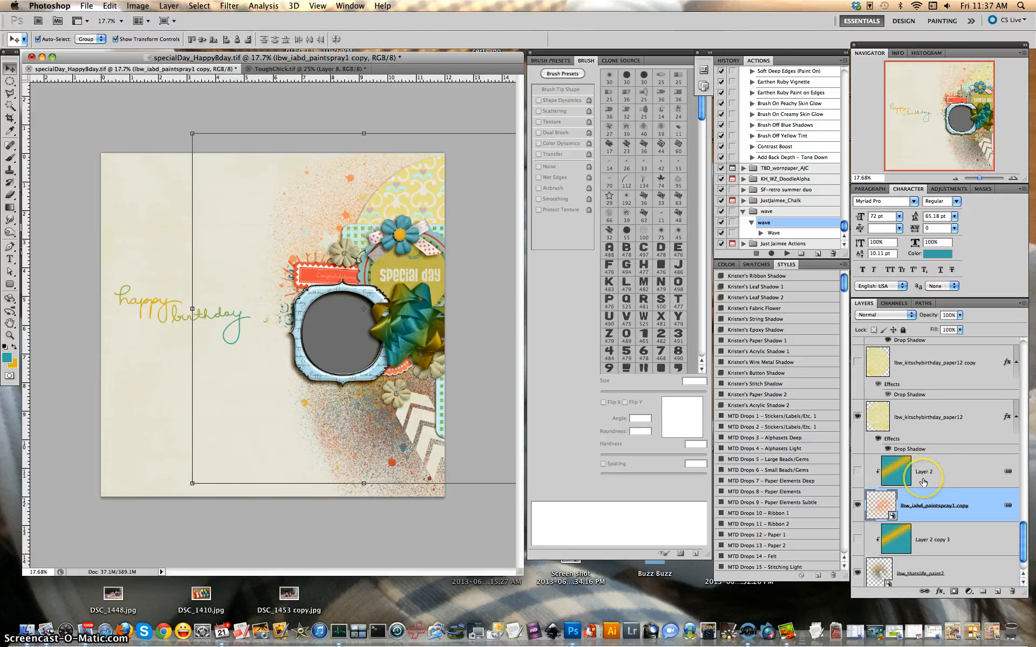
left_click(925, 475)
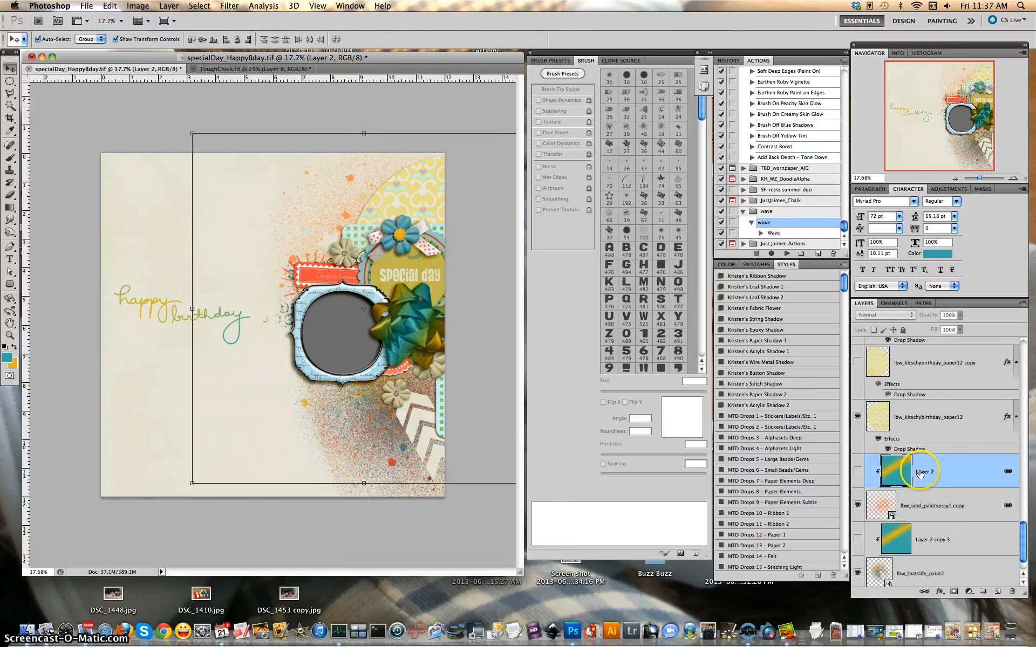
left_click(857, 473)
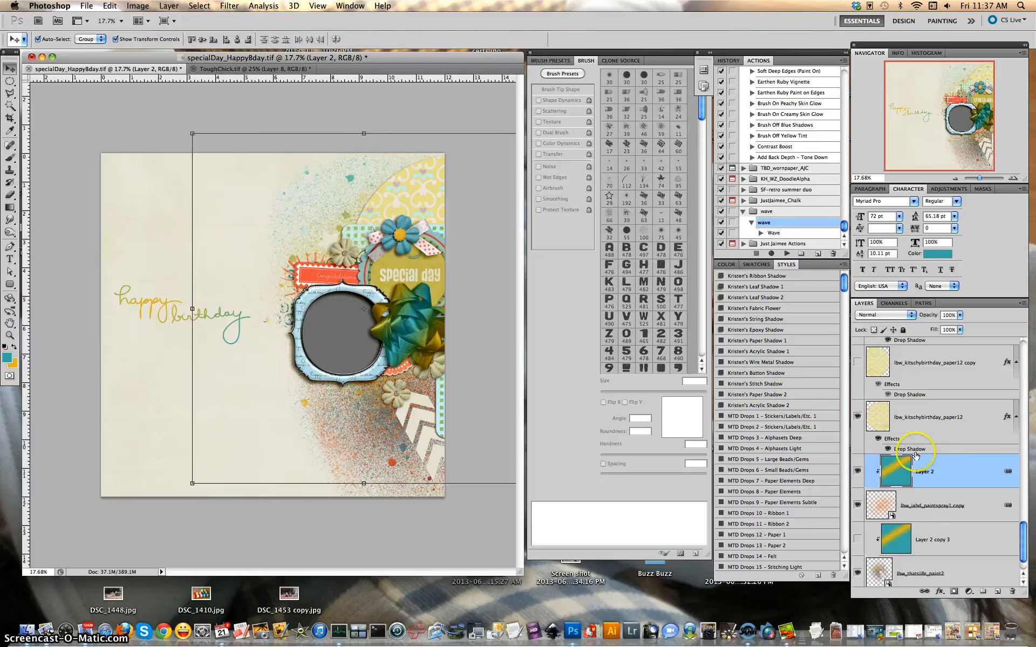
mouse_move(931, 470)
left_mouse_down()
mouse_move(923, 430)
mouse_move(943, 409)
mouse_move(939, 471)
left_mouse_up()
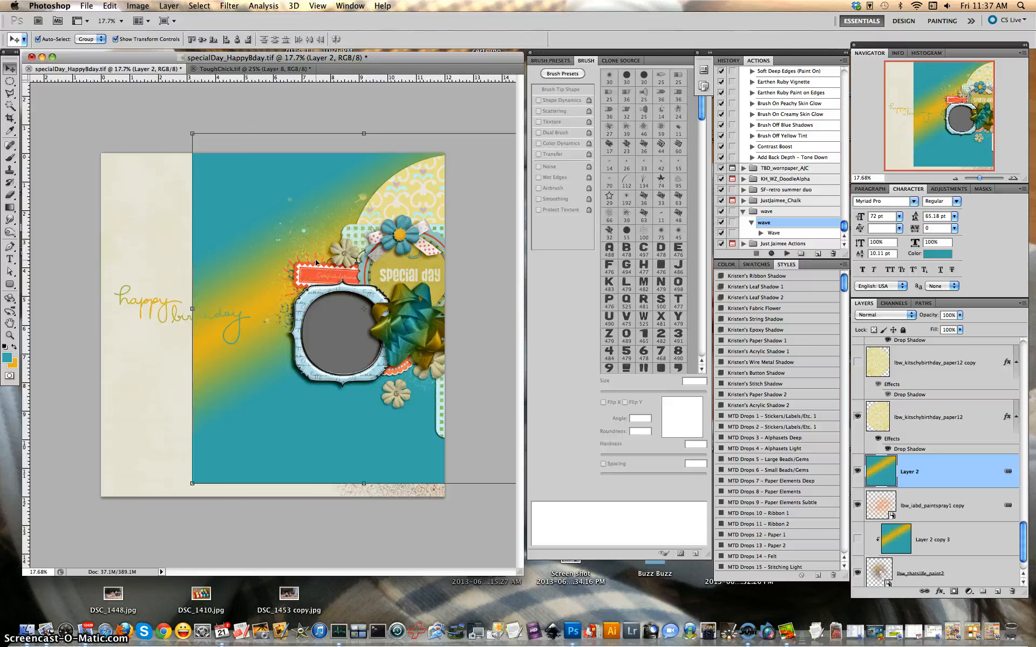
key("super+alt+g")
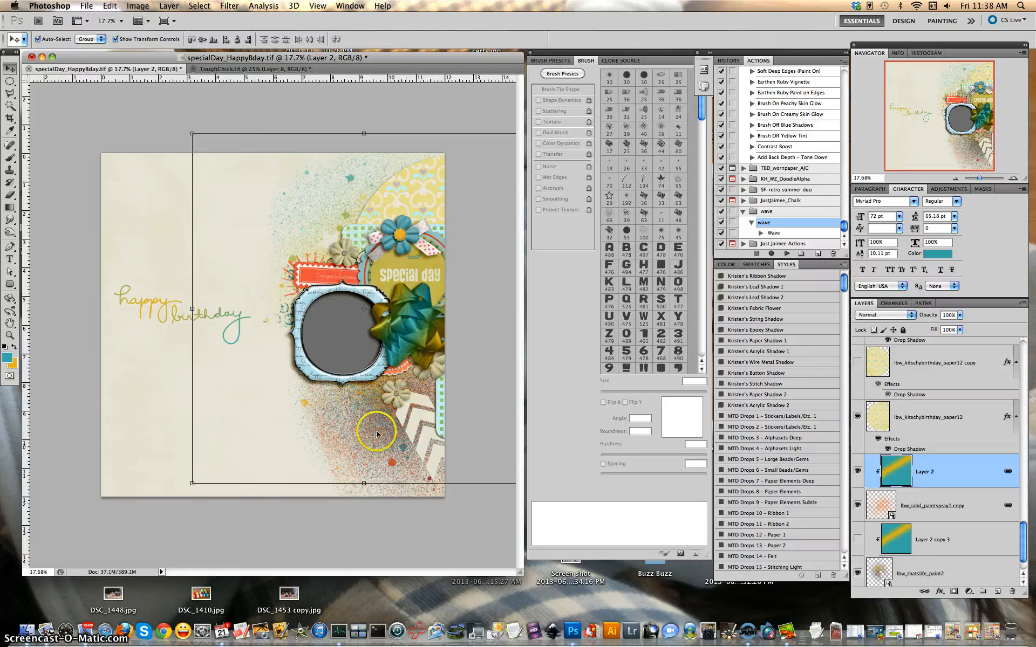
Release and show Layer 2 copy 3, clip it again to the lbw_thatslife_paint2 layer, and deselect
left_click(392, 460)
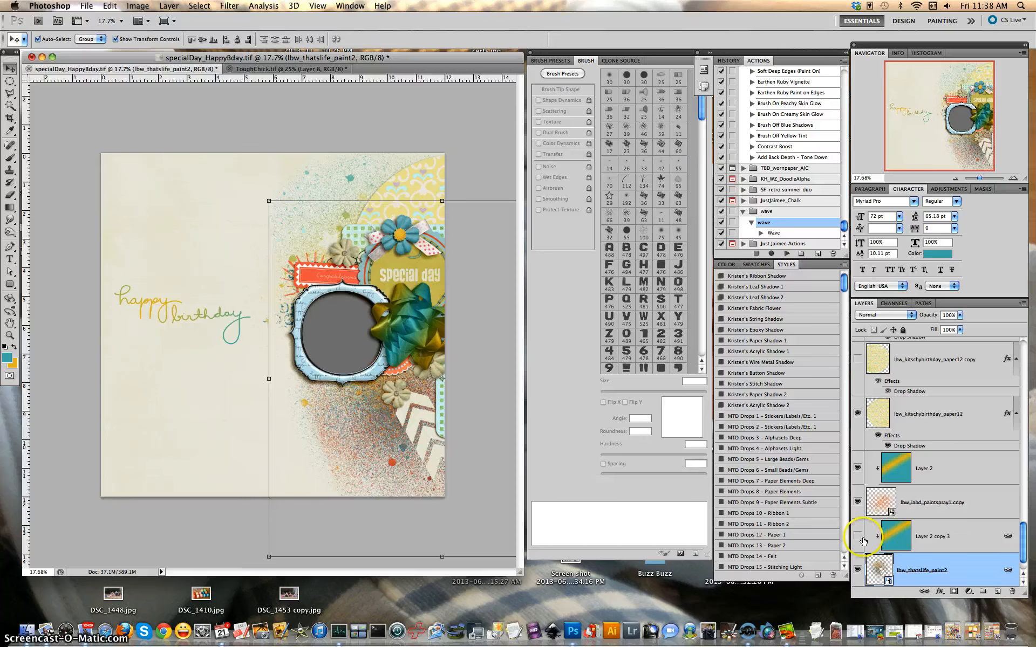
left_click_drag(917, 539, 914, 416)
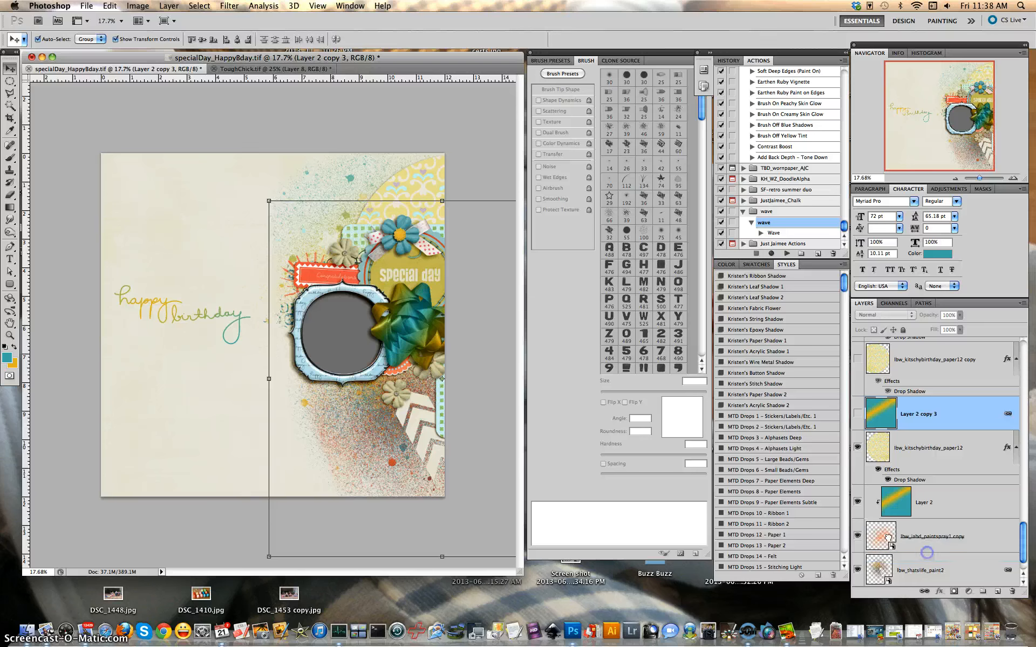
left_click_drag(887, 538, 887, 539)
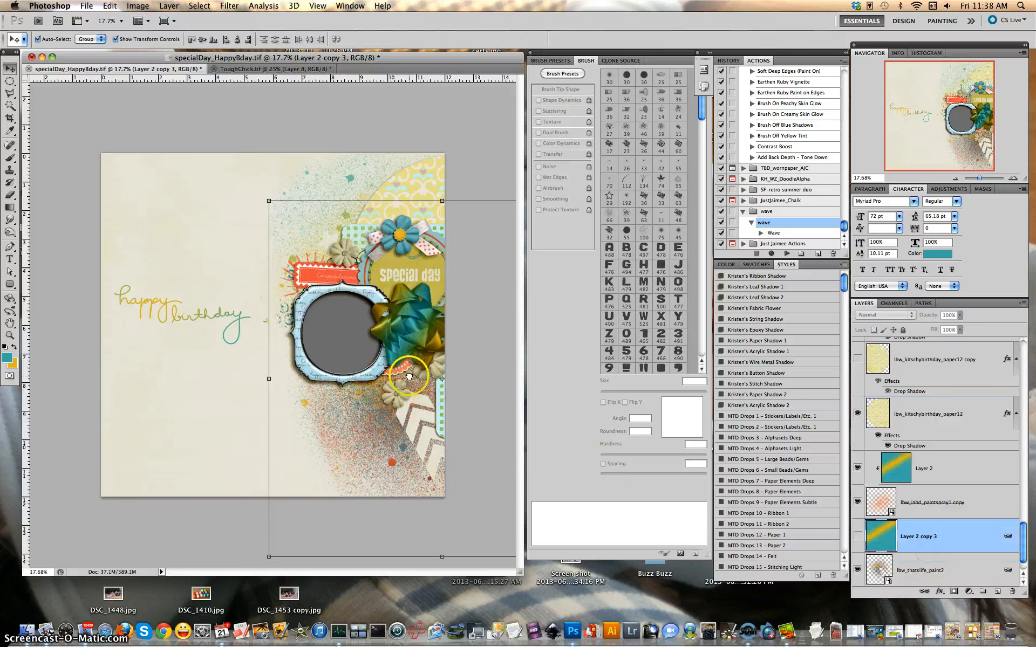
left_click(858, 537)
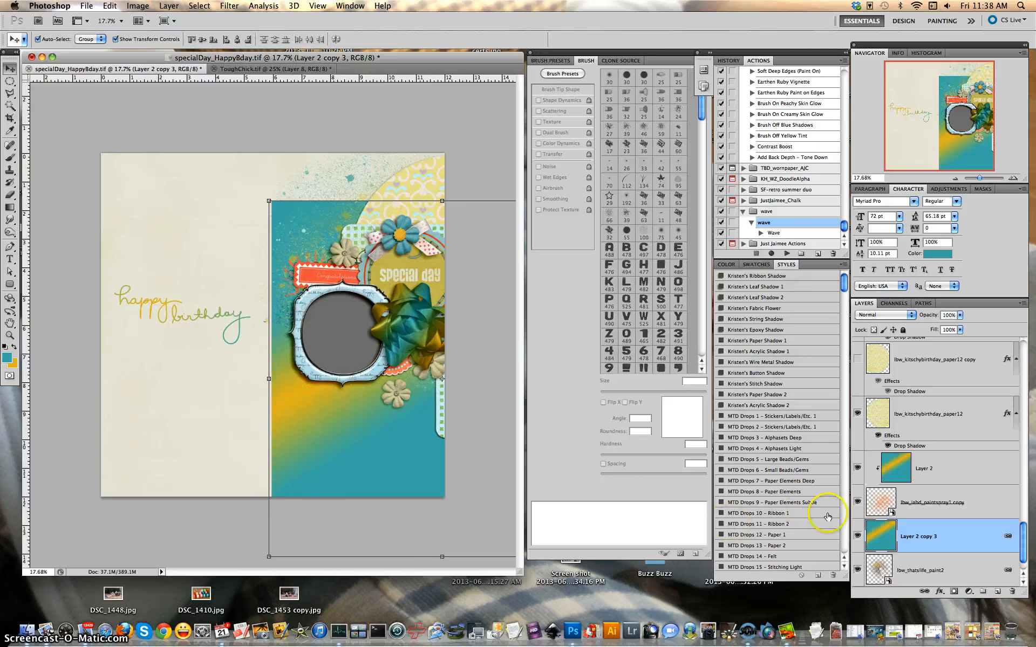
left_click(881, 555, "alt")
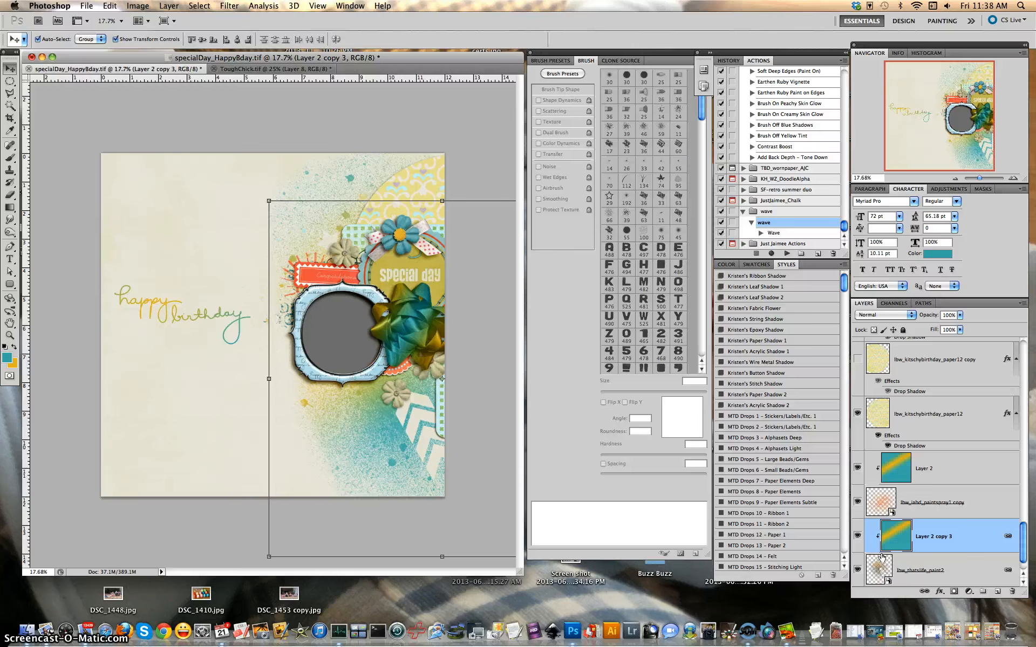
left_click(500, 145)
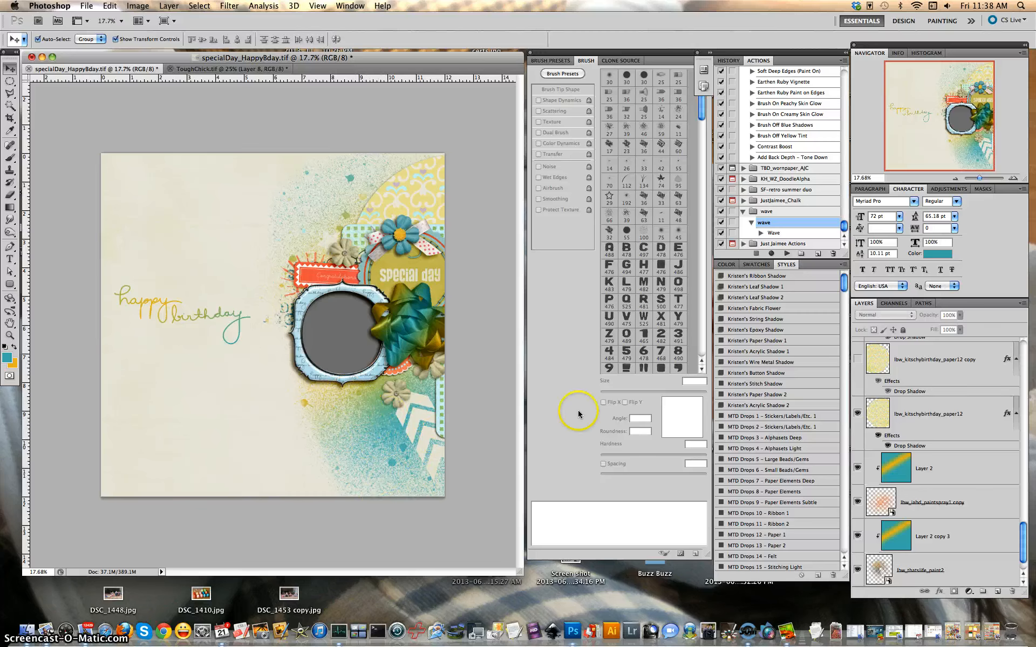
Show Layer 6 at the top of the layer stack and unlock it
scroll(987, 439, "up", 10)
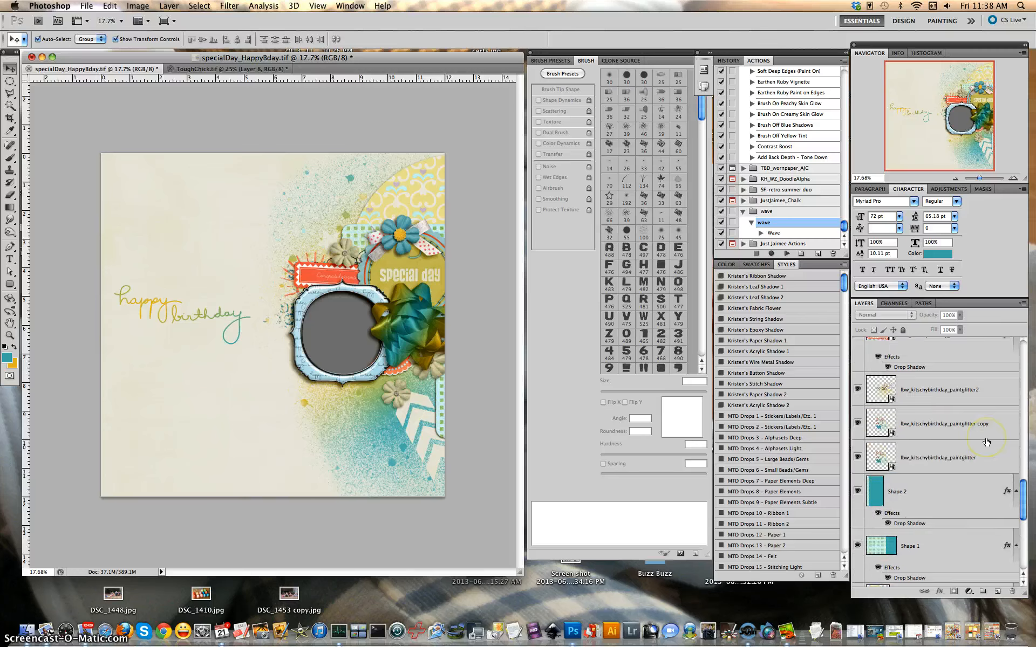
scroll(987, 443, "up", 10)
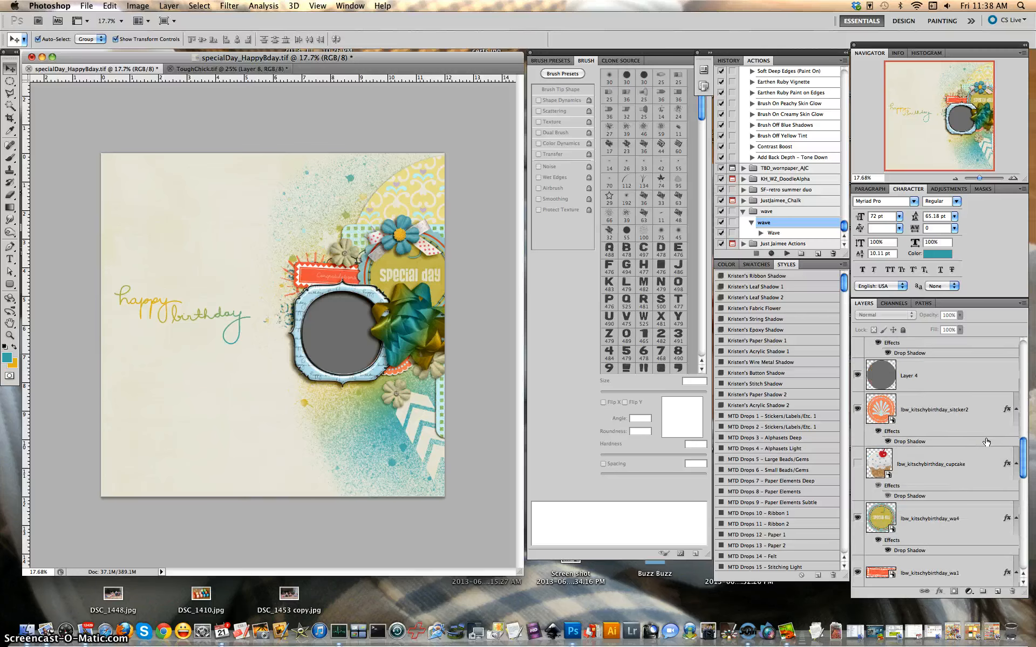
scroll(987, 442, "up", 8)
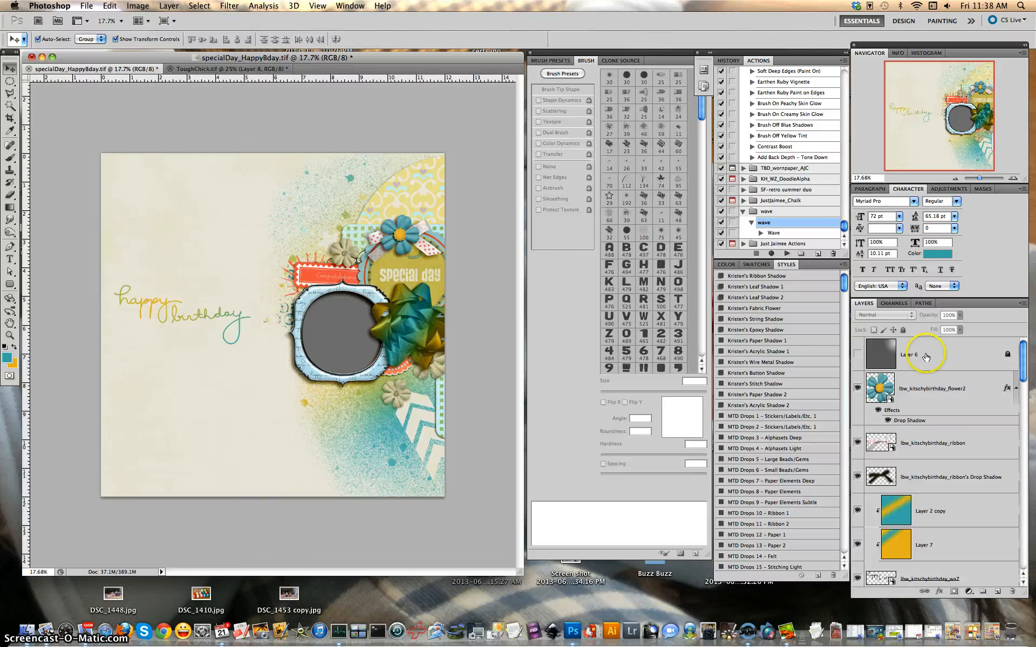
left_click(857, 354)
left_click(925, 353)
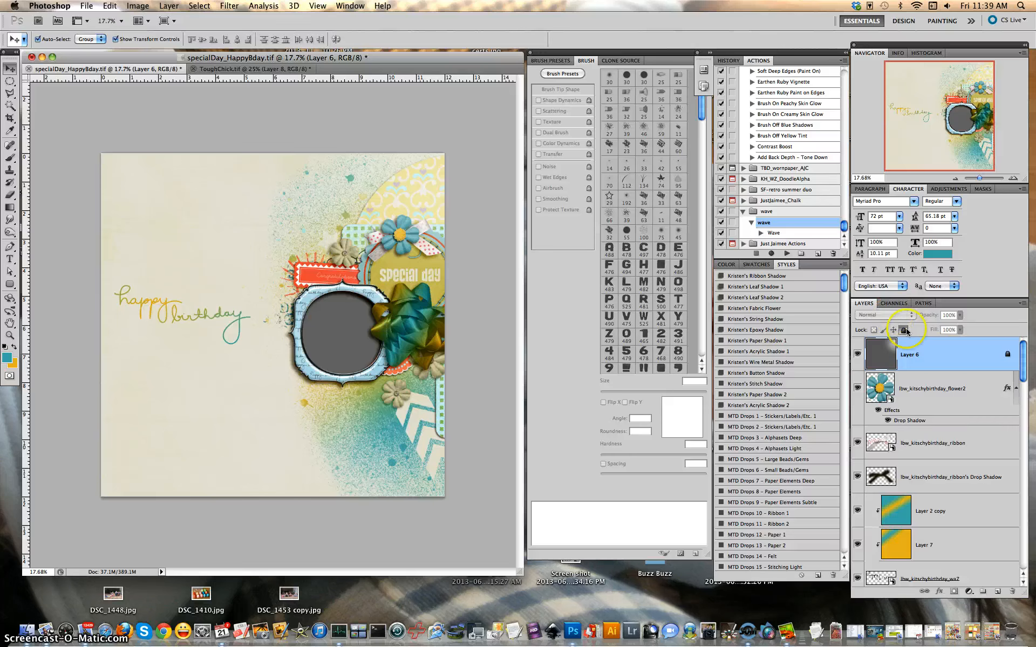
left_click(905, 330)
Set Layer 6's blend mode to Normal and select the Gradient tool
left_click(885, 315)
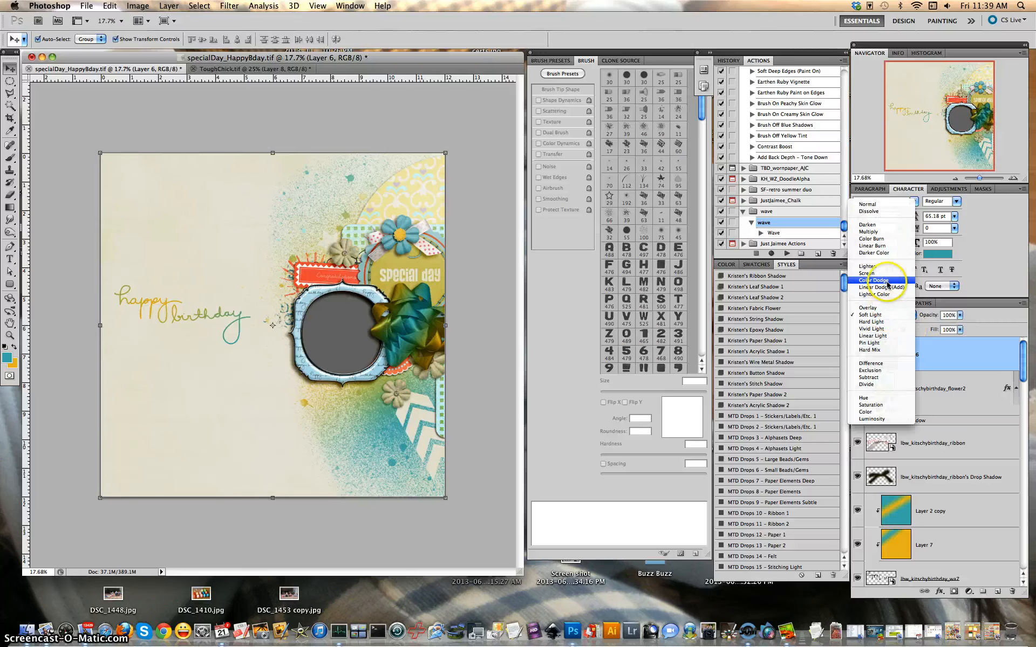
left_click(885, 205)
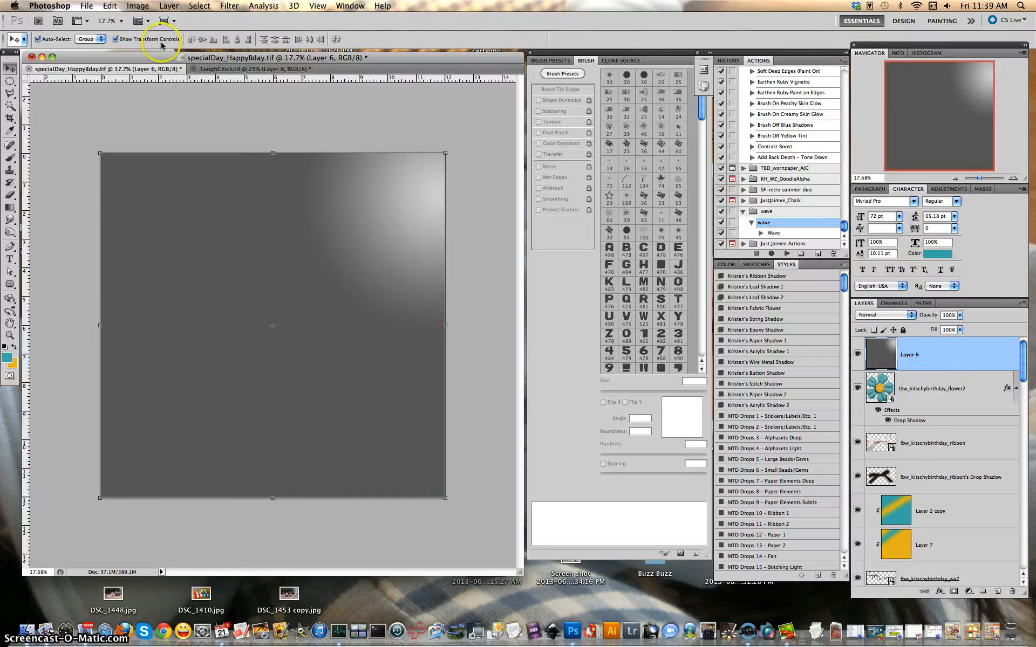
left_click(10, 207)
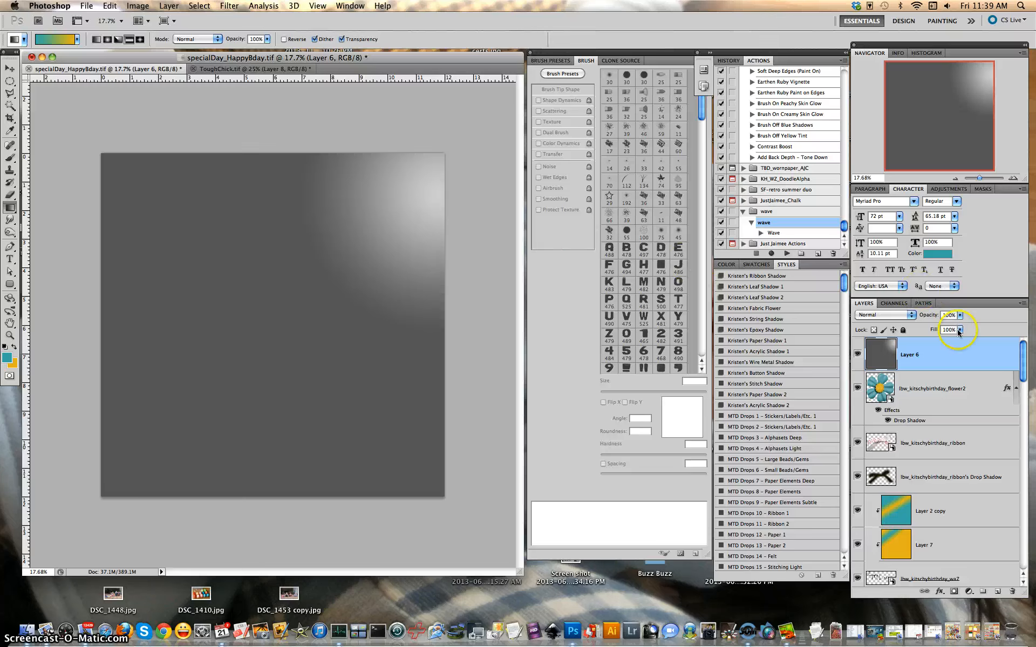
Set Layer 6's blend mode to Overlay and compare the card with the layer hidden and shown
left_click(890, 316)
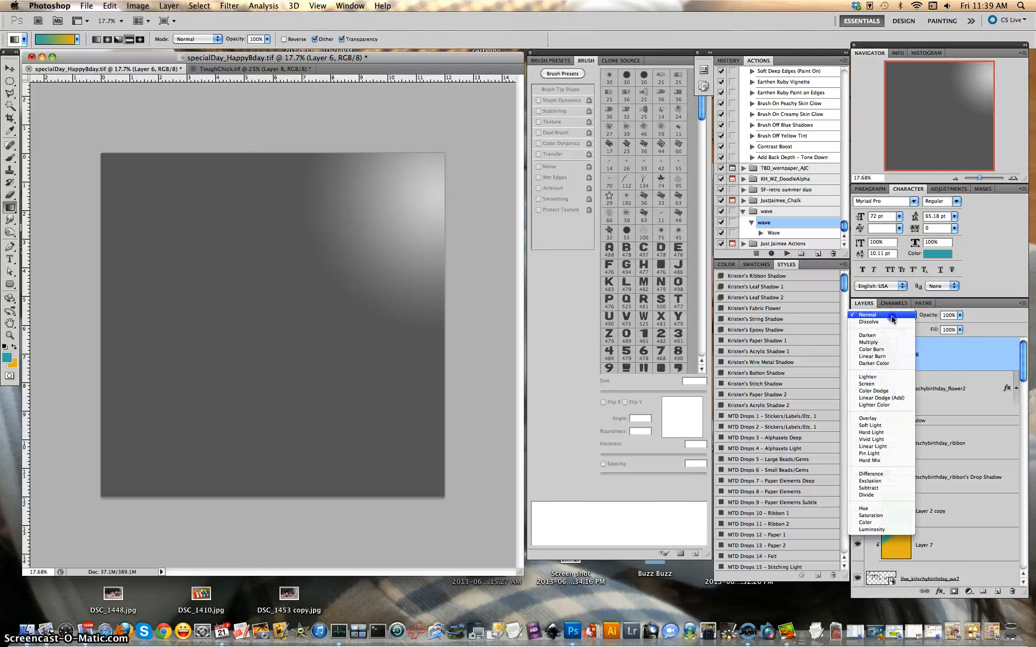
left_click_drag(894, 332, 897, 422)
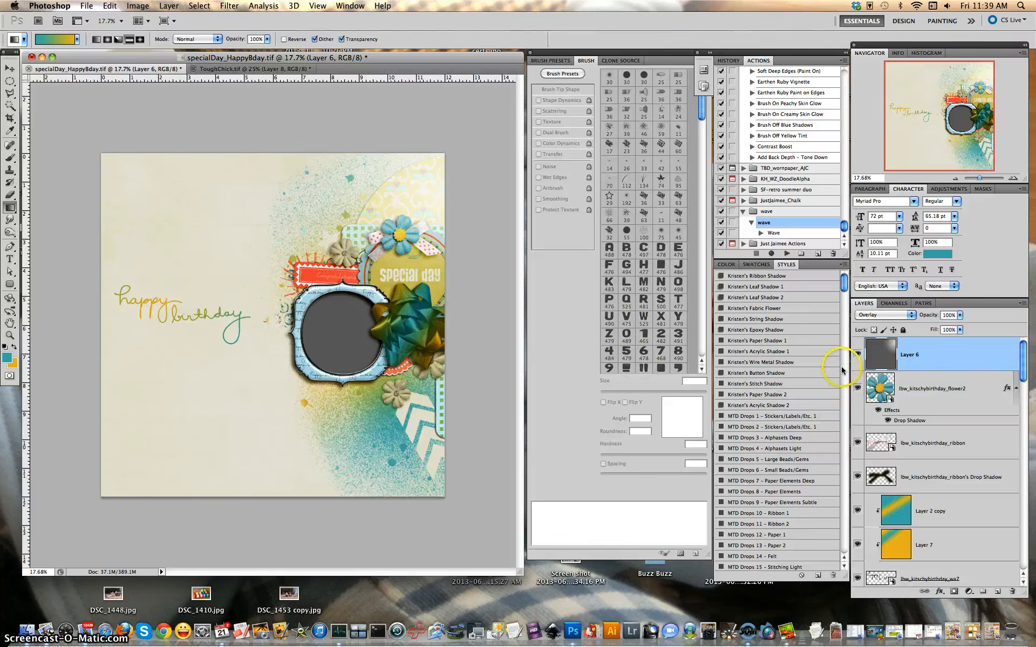
left_click(857, 357)
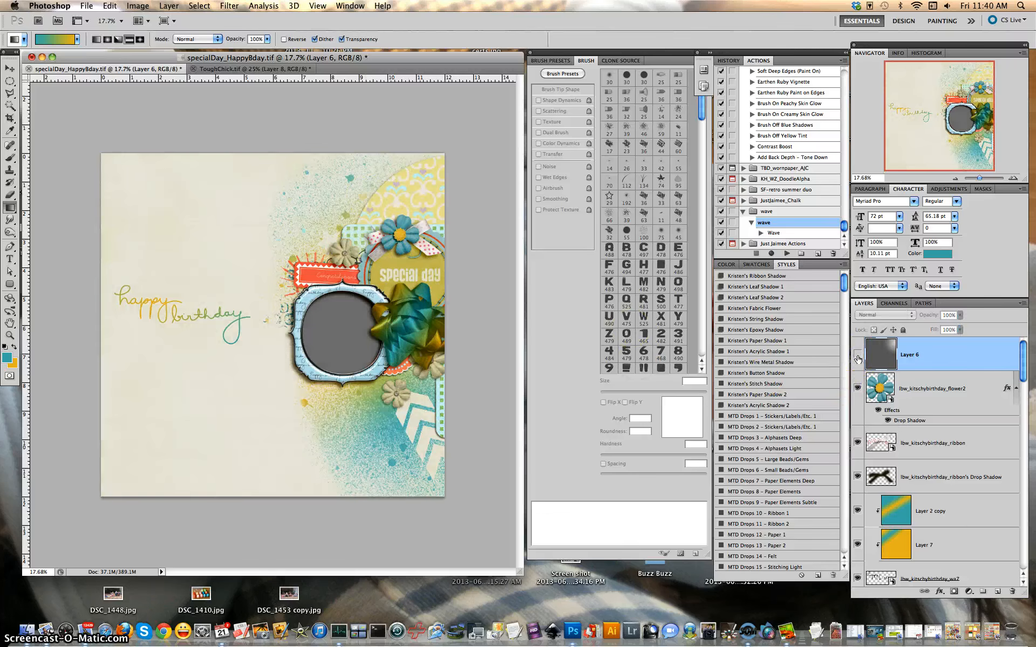
left_click(857, 357)
left_click(857, 357)
left_click(858, 357)
left_click(857, 357)
left_click(857, 357)
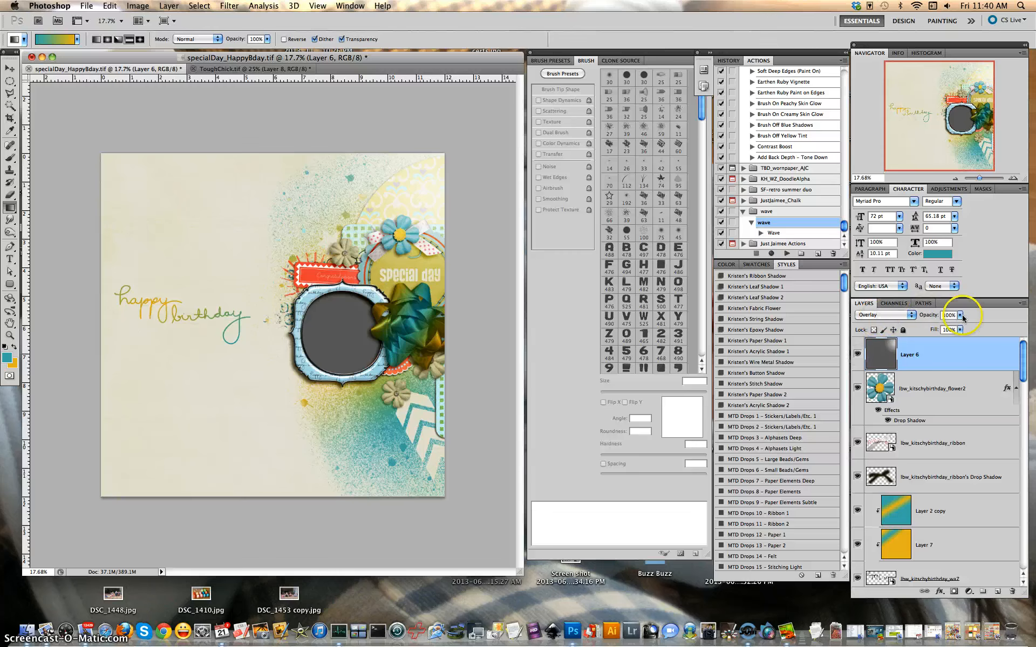
Set Layer 6's blend mode to Soft Light and compare the card with the layer hidden and shown
left_click(900, 315)
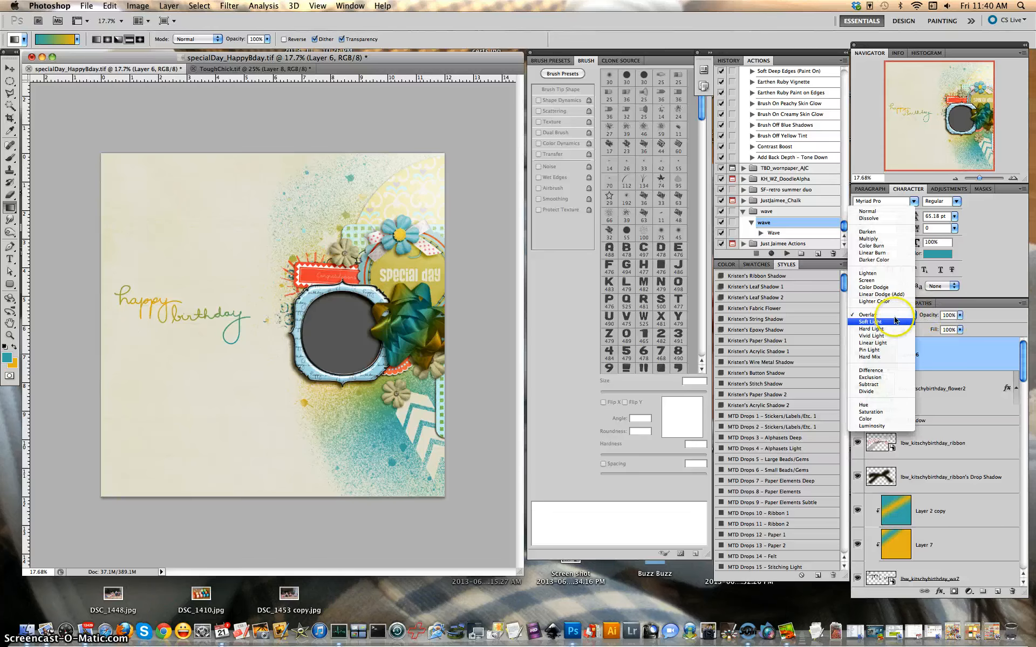
left_click(895, 322)
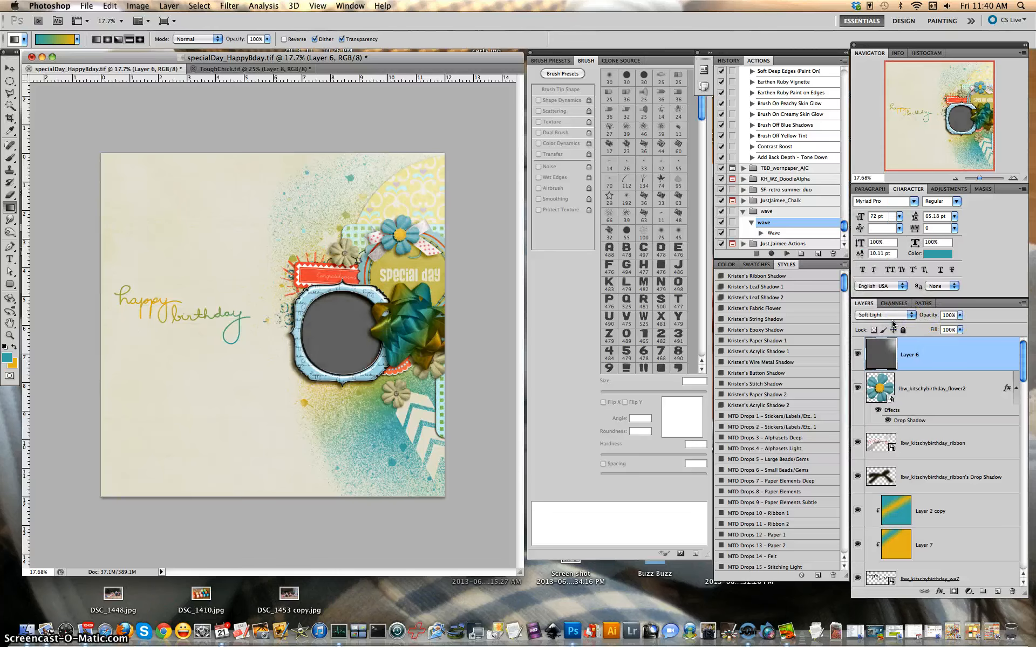
left_click(857, 353)
left_click(857, 353)
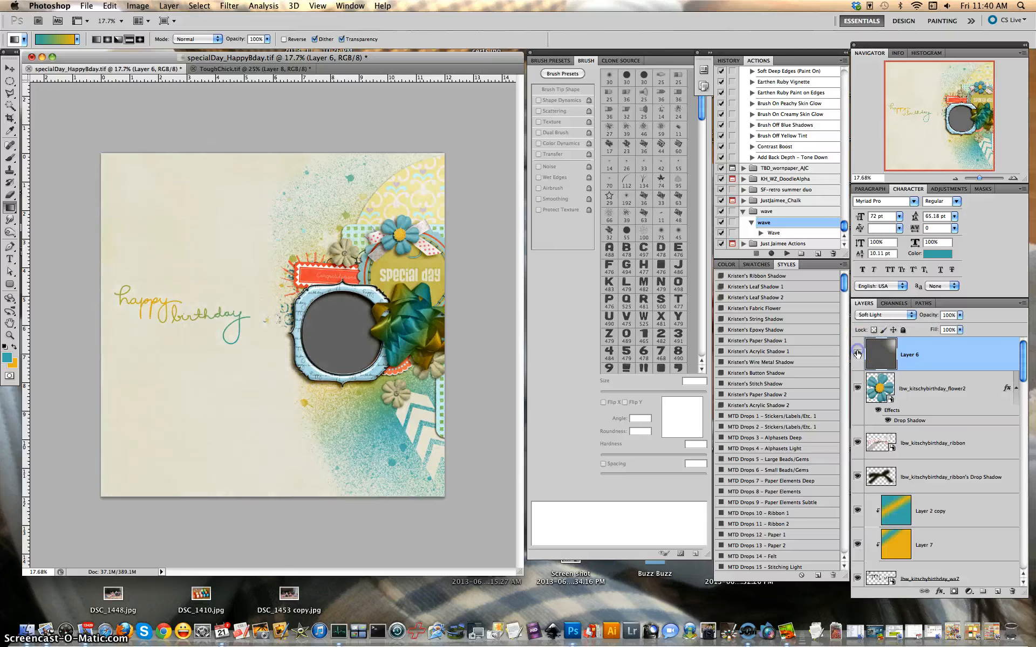
left_click(857, 353)
left_click(857, 353)
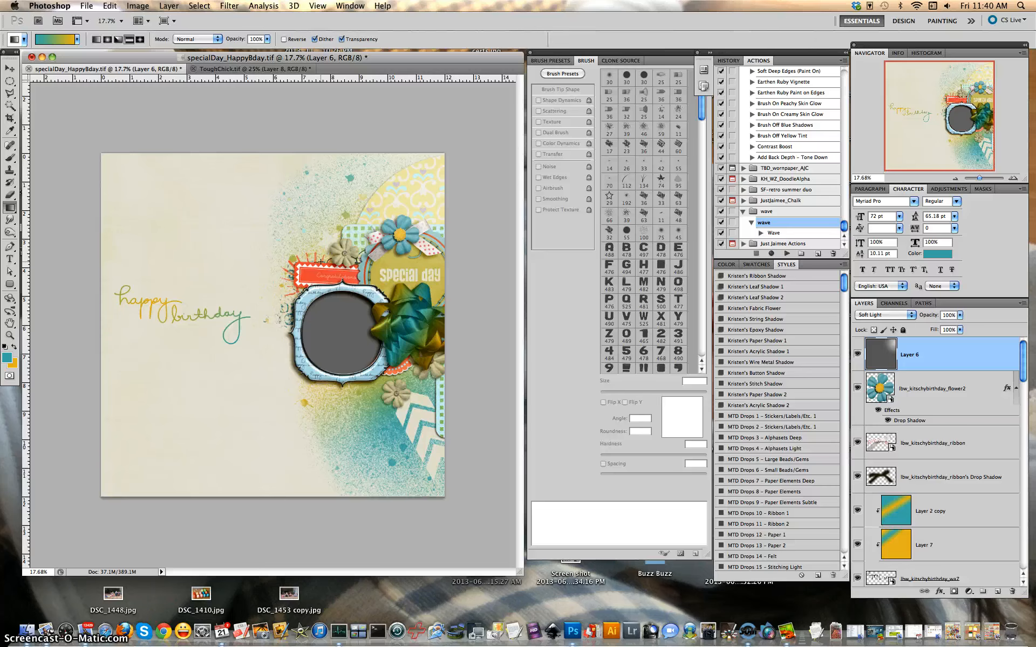
In ToughChick.tif, compare the whole layout with the gray gradient Layer 8 hidden and shown
left_click(263, 70)
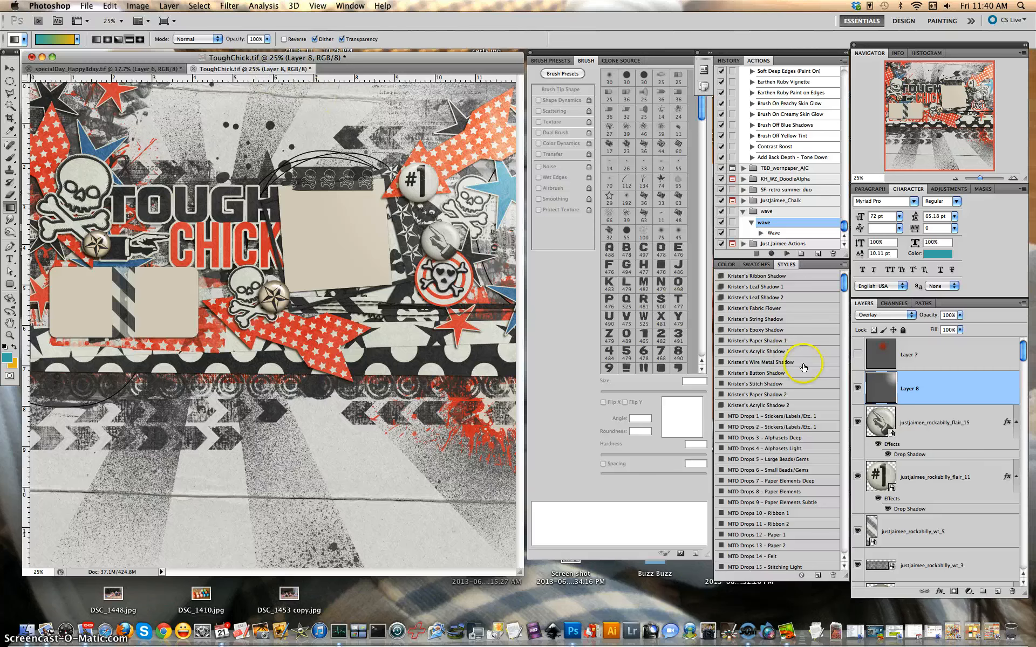
left_click(858, 388)
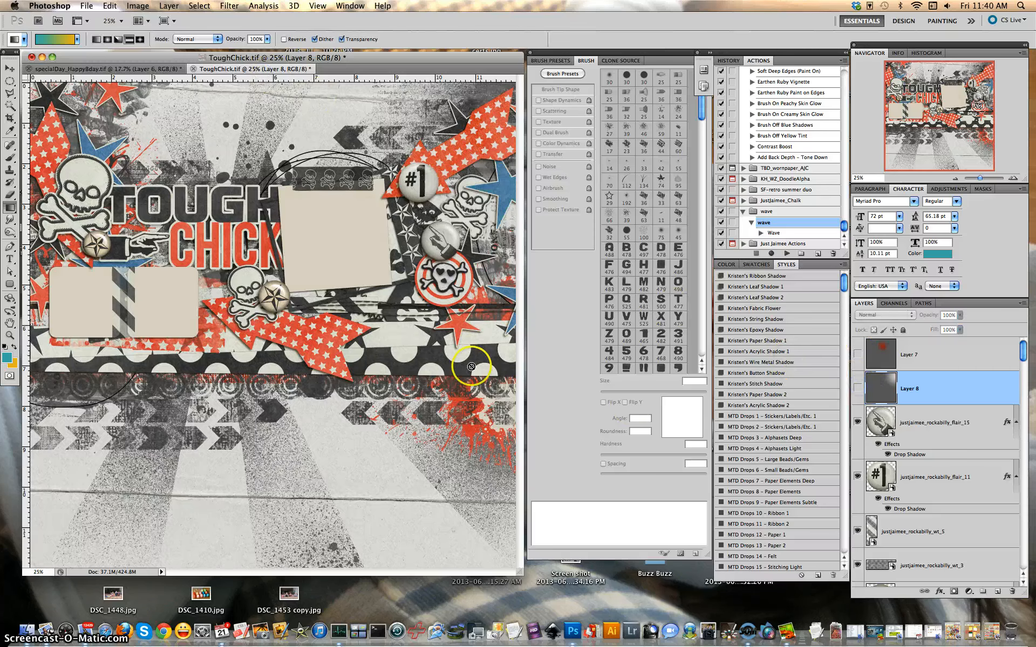
scroll(456, 351, "down", 3)
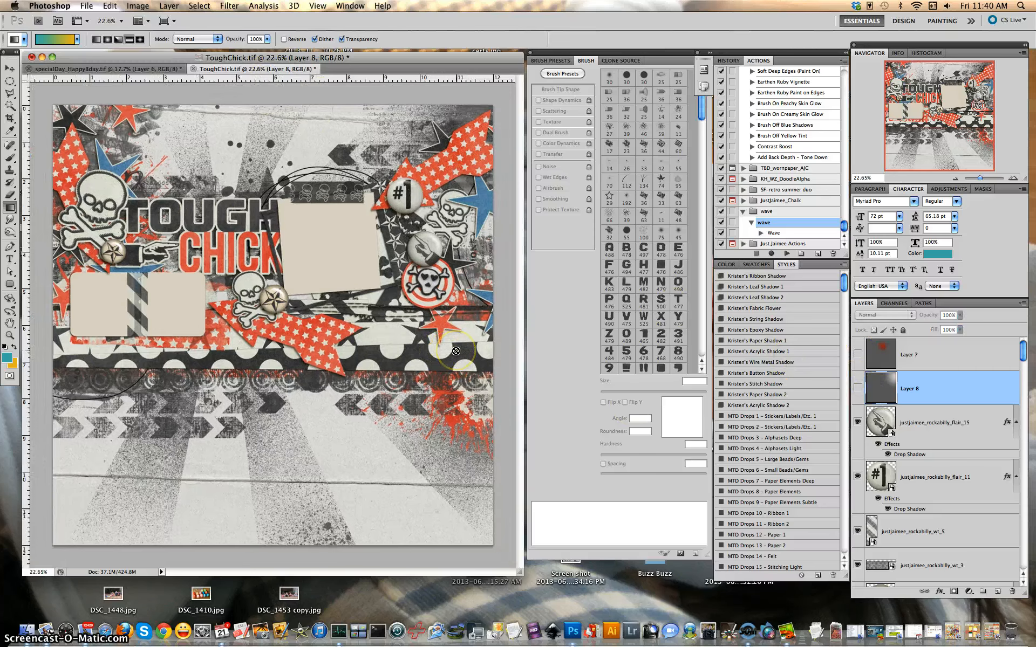
scroll(456, 351, "down", 3)
scroll(456, 352, "up", 1)
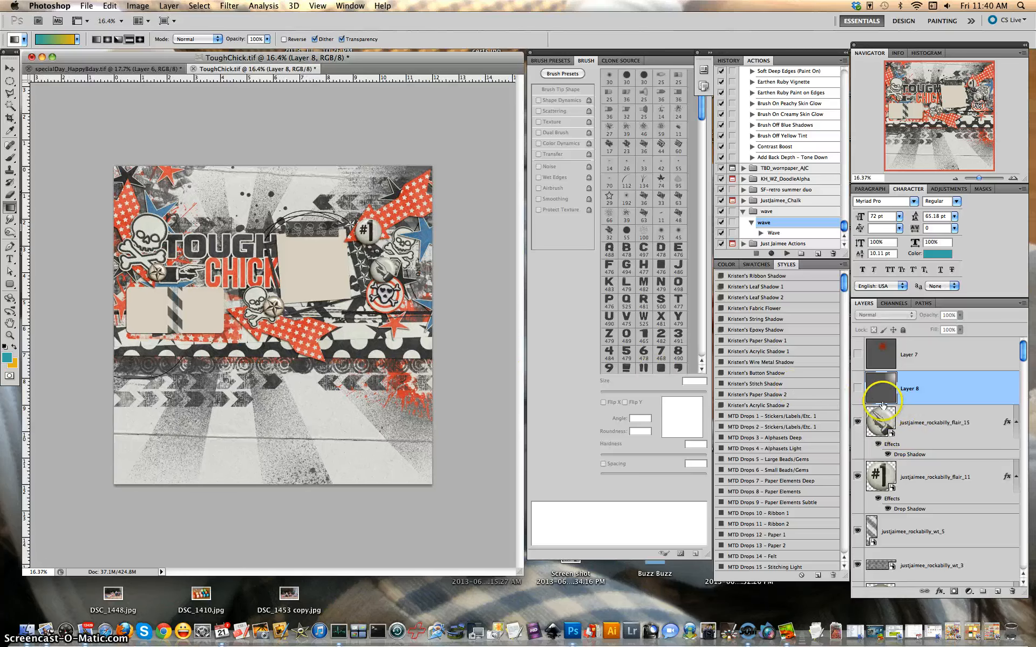
left_click(857, 387)
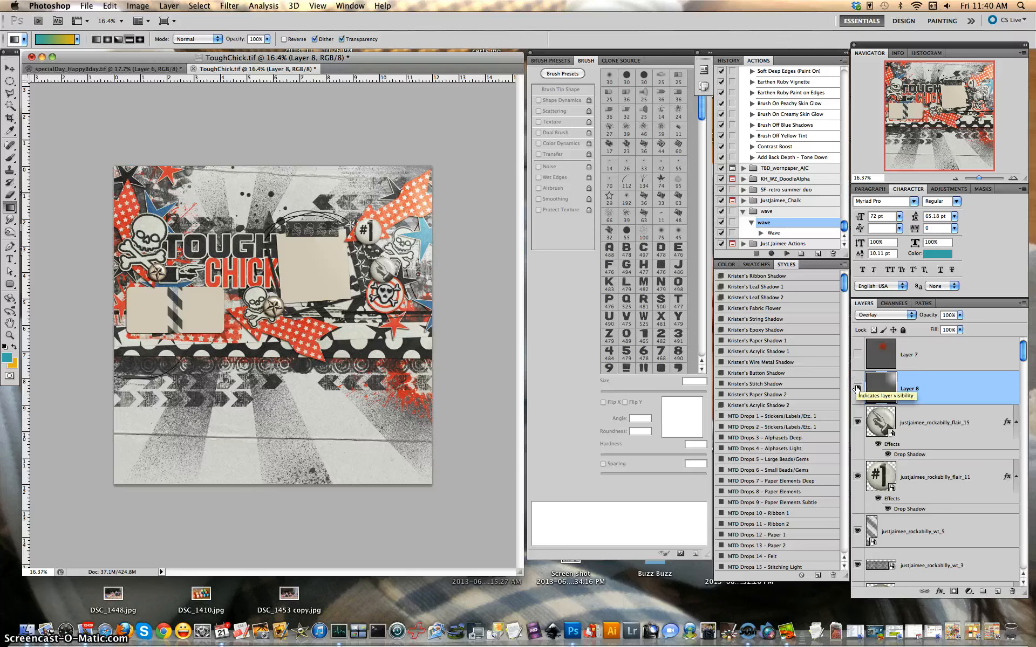
left_click(857, 388)
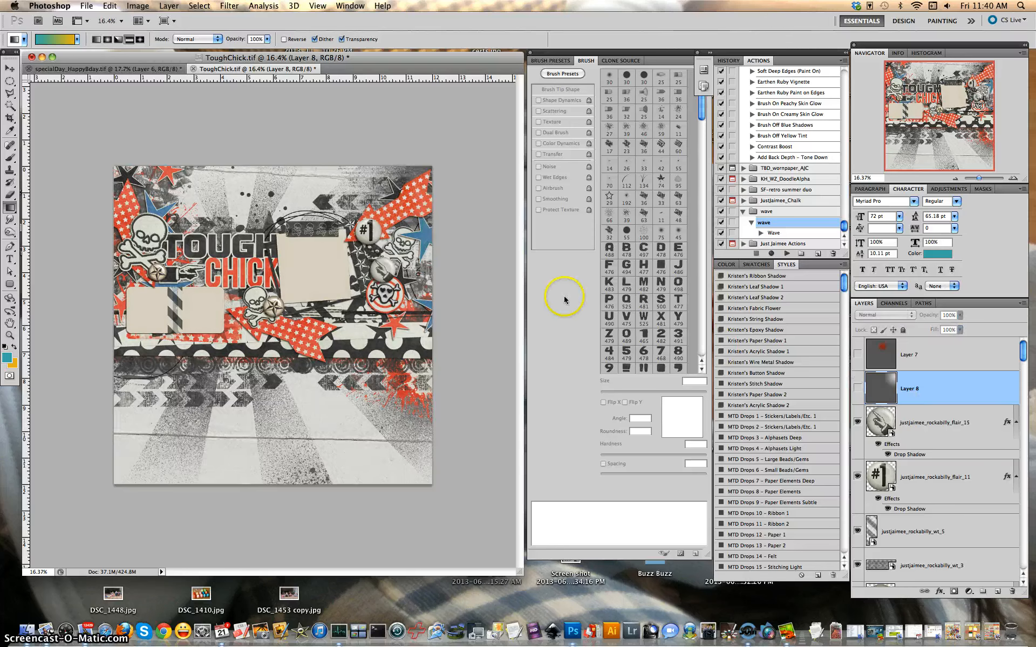
left_click(857, 389)
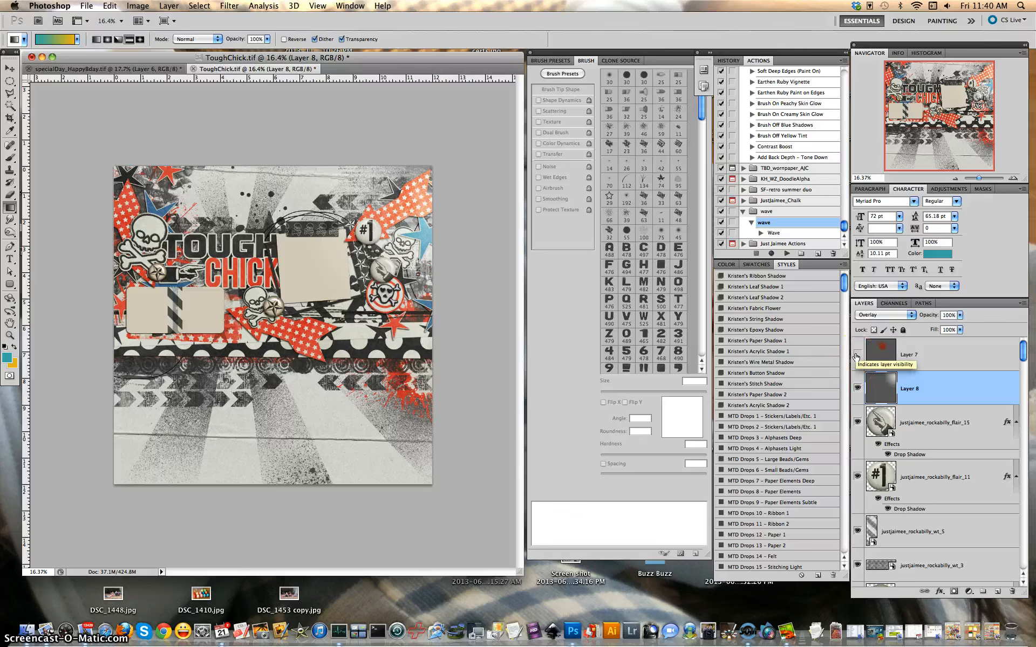
Show Layer 7 in ToughChick.tif and set its opacity to 31%
left_click(856, 355)
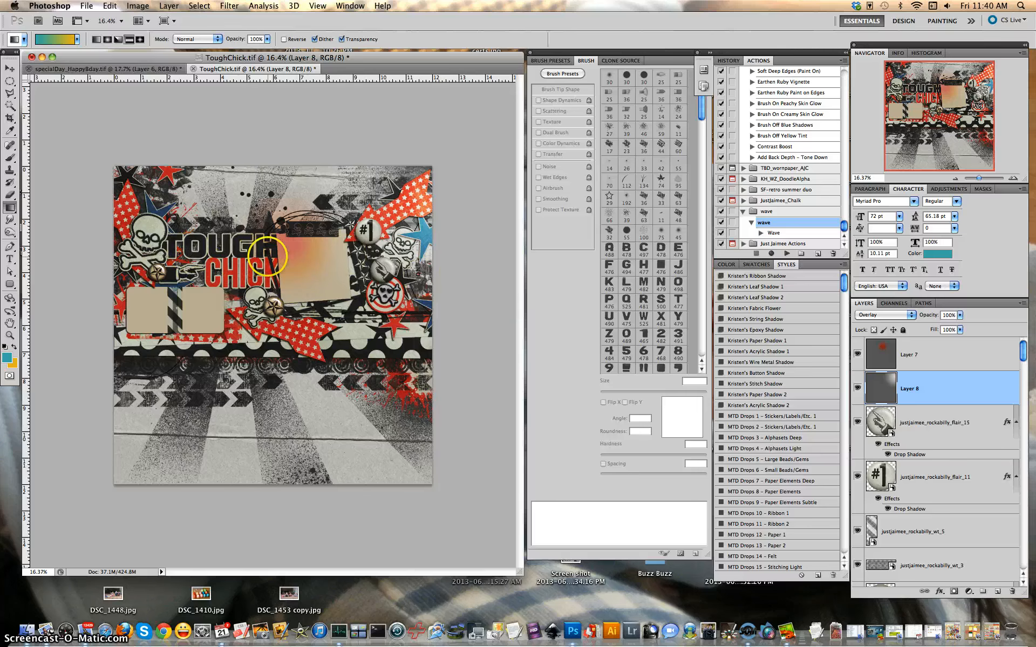
left_click(928, 357)
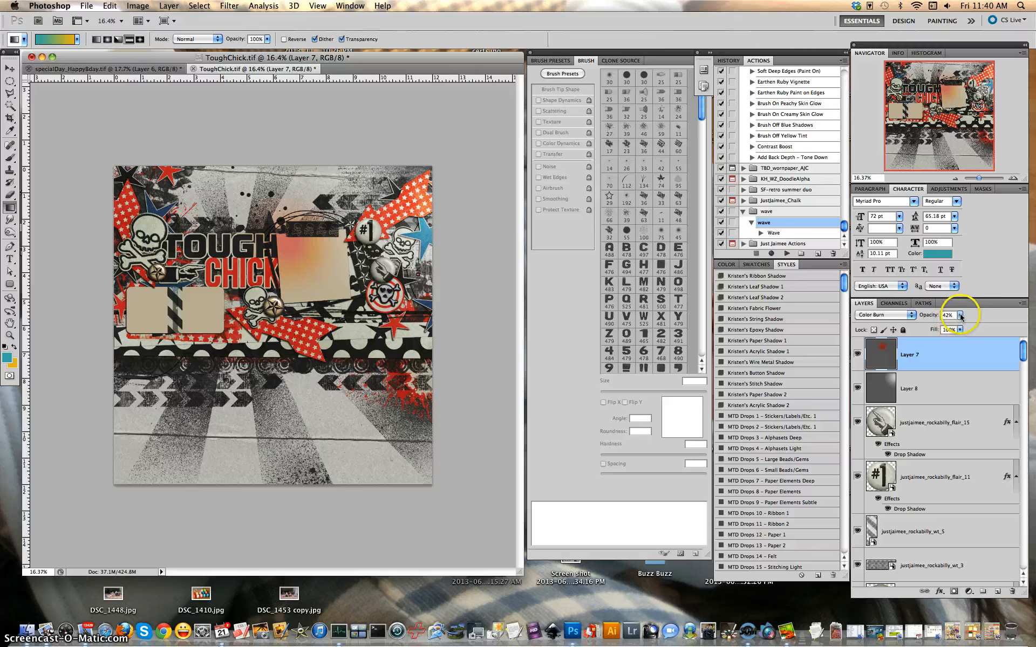
mouse_move(960, 317)
left_mouse_down()
mouse_move(1018, 329)
mouse_move(955, 326)
left_mouse_up()
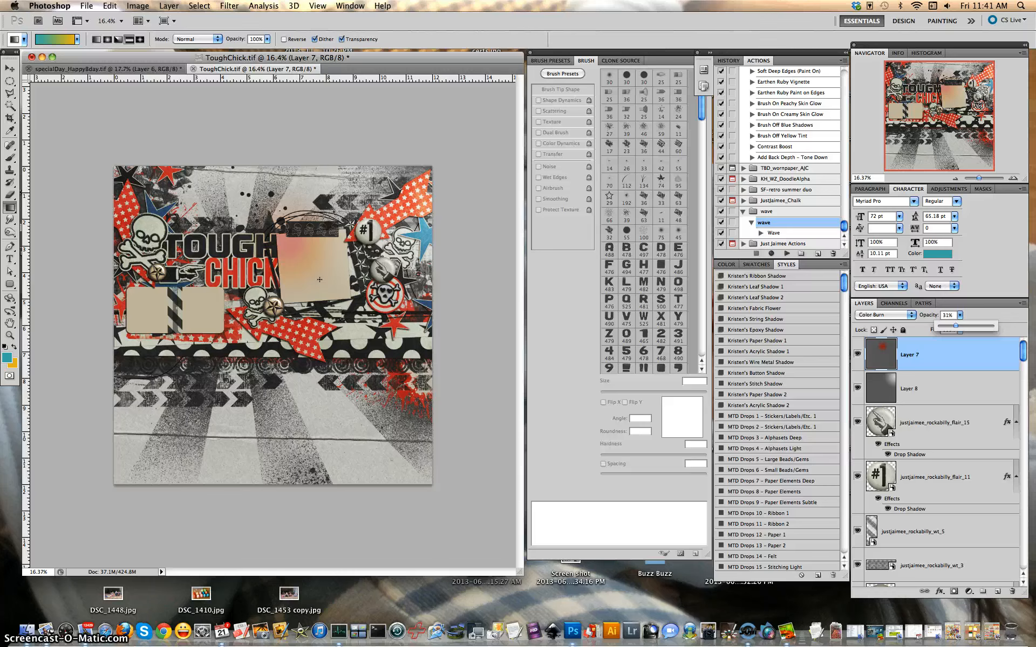
Compare the ToughChick layout with Layers 7 and 8 hidden and shown, and return to specialDay_HappyBday.tif
left_click(857, 356)
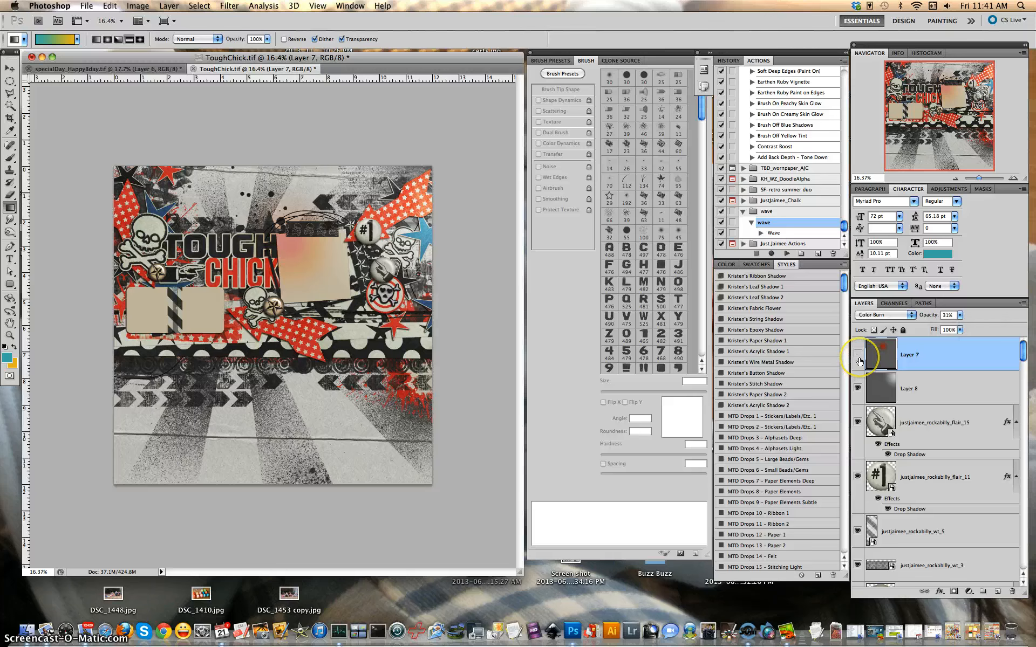
left_click(857, 387)
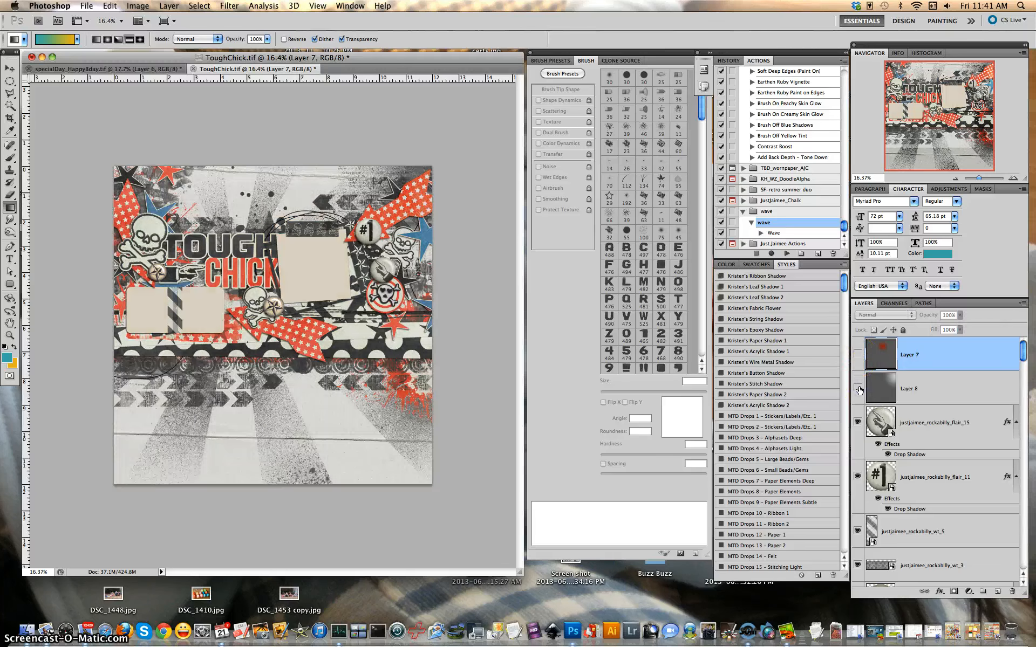
left_click(857, 356)
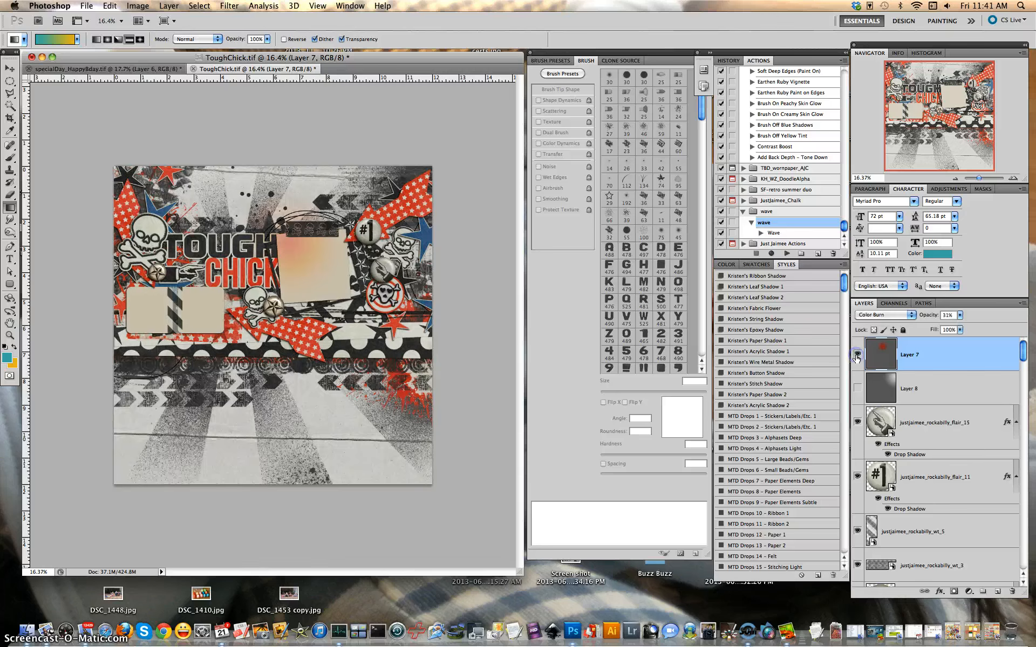
left_click(858, 388)
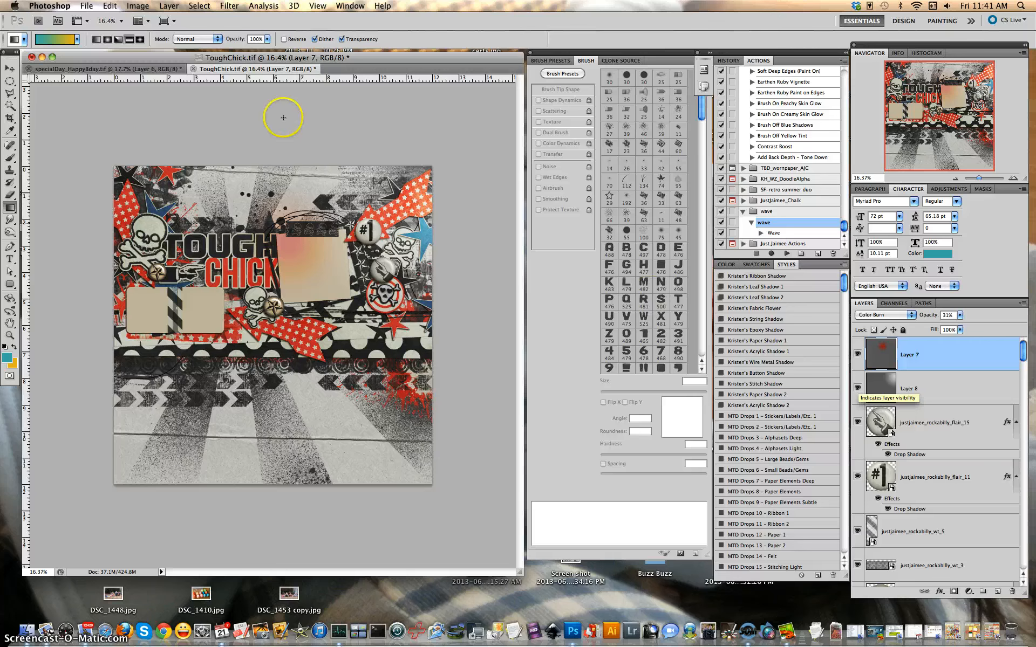
left_click(145, 69)
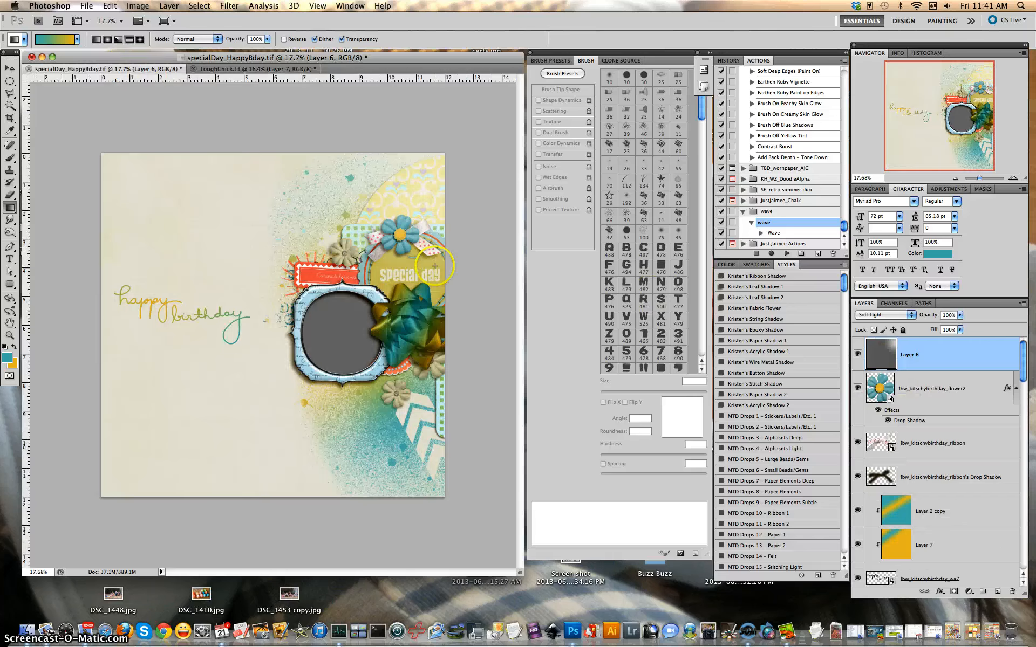